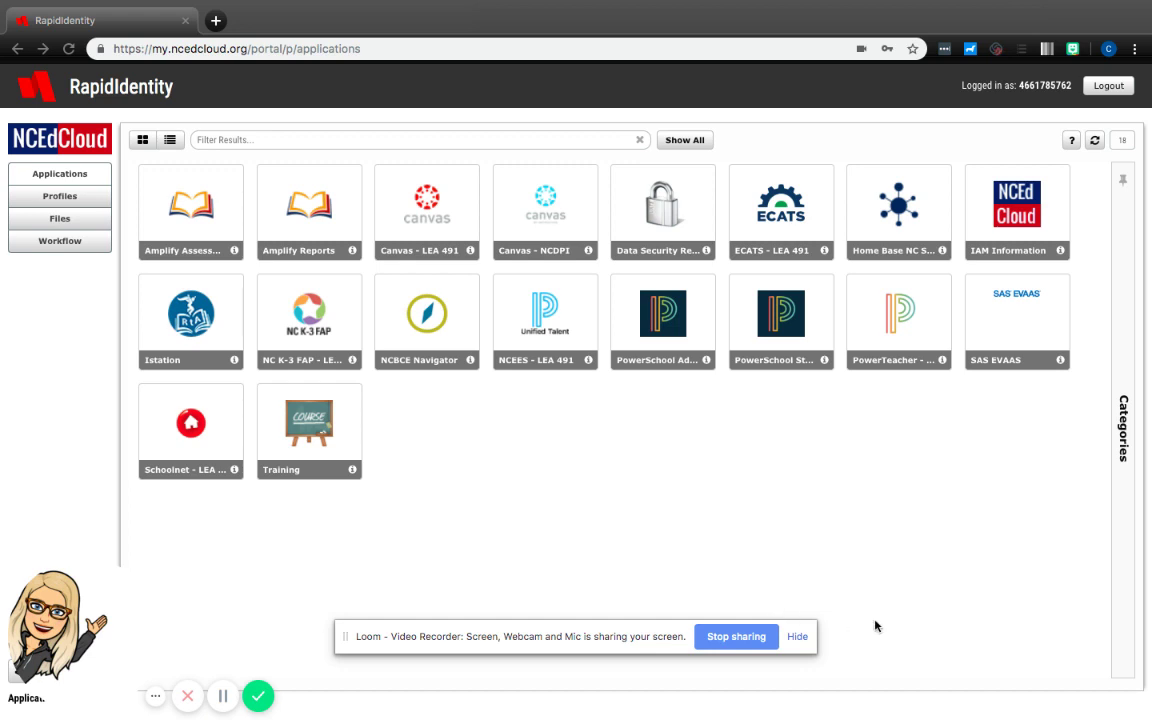
- Open PowerTeacher Pro through the PowerTeacher application and start an Individual Student Report
click(897, 346)
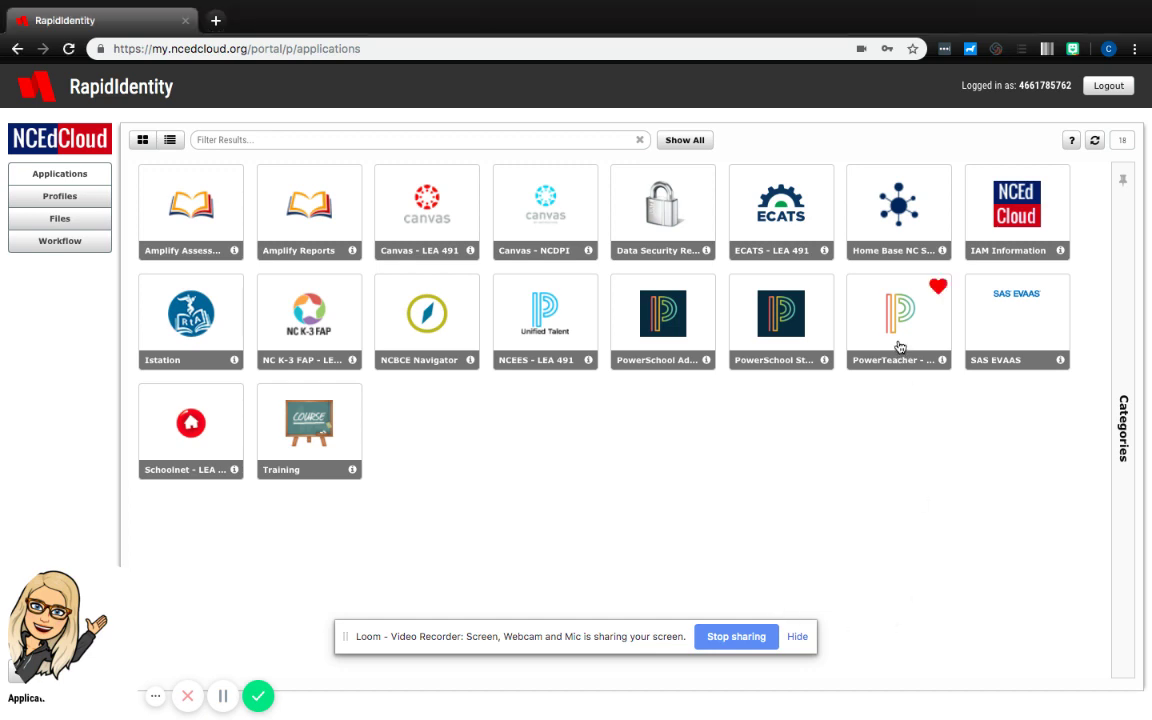
click(897, 344)
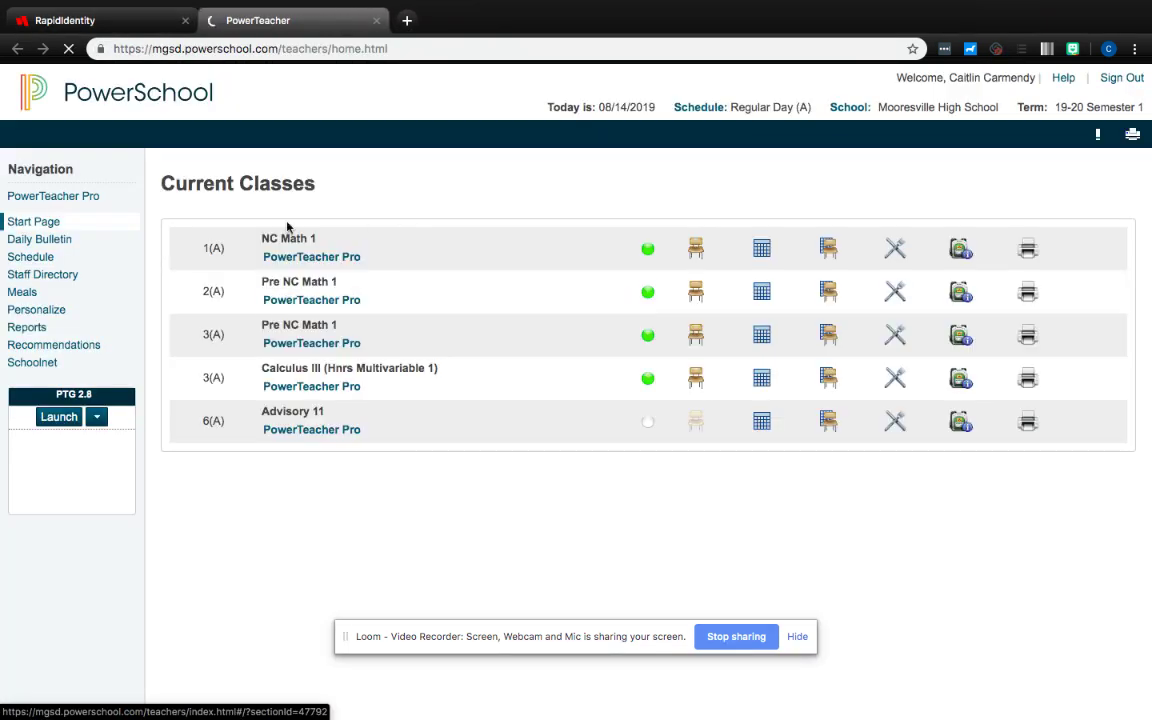
click(79, 200)
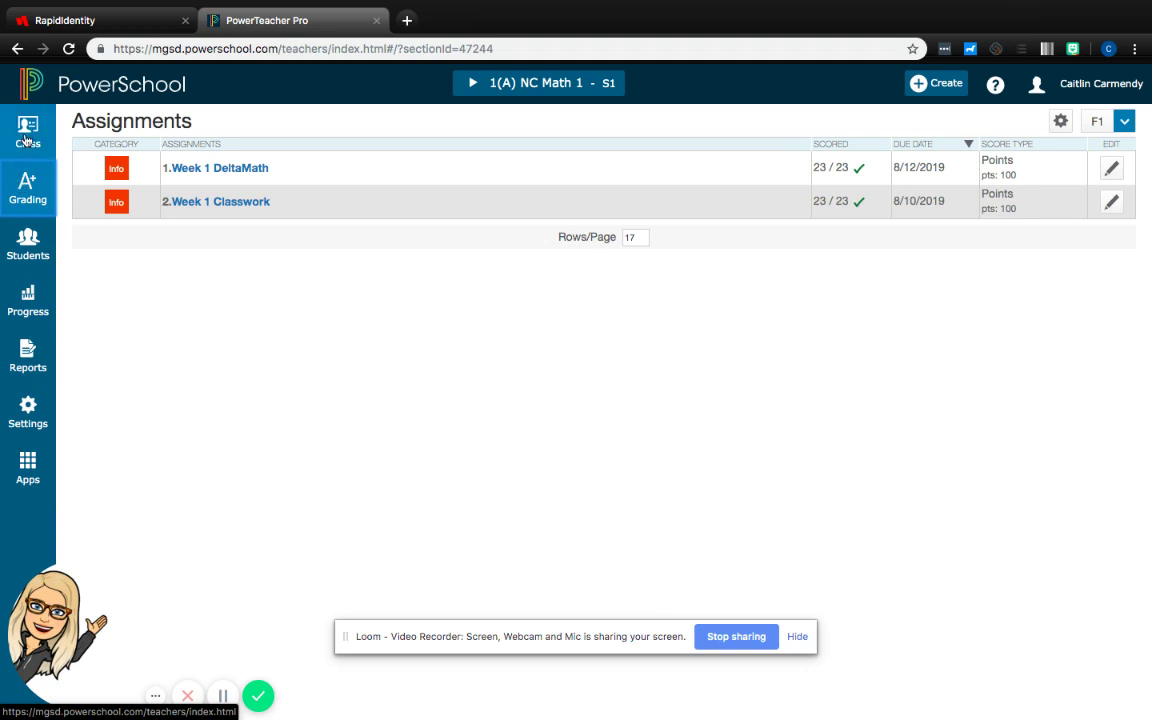
click(24, 355)
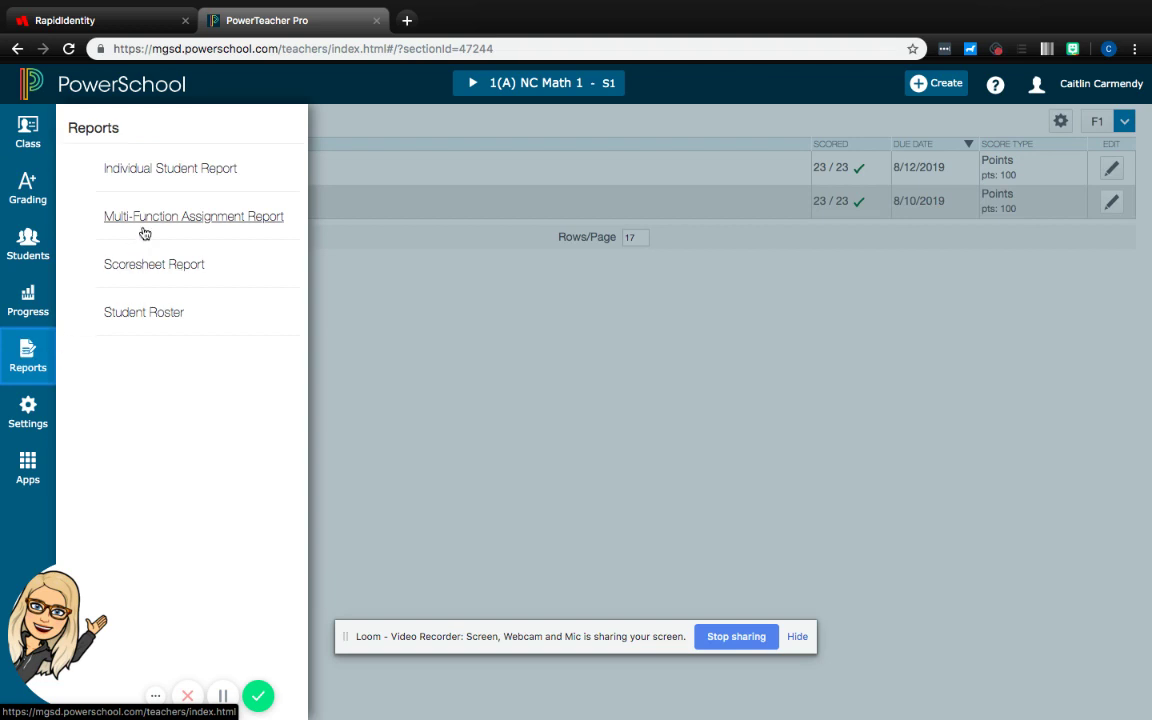
click(178, 166)
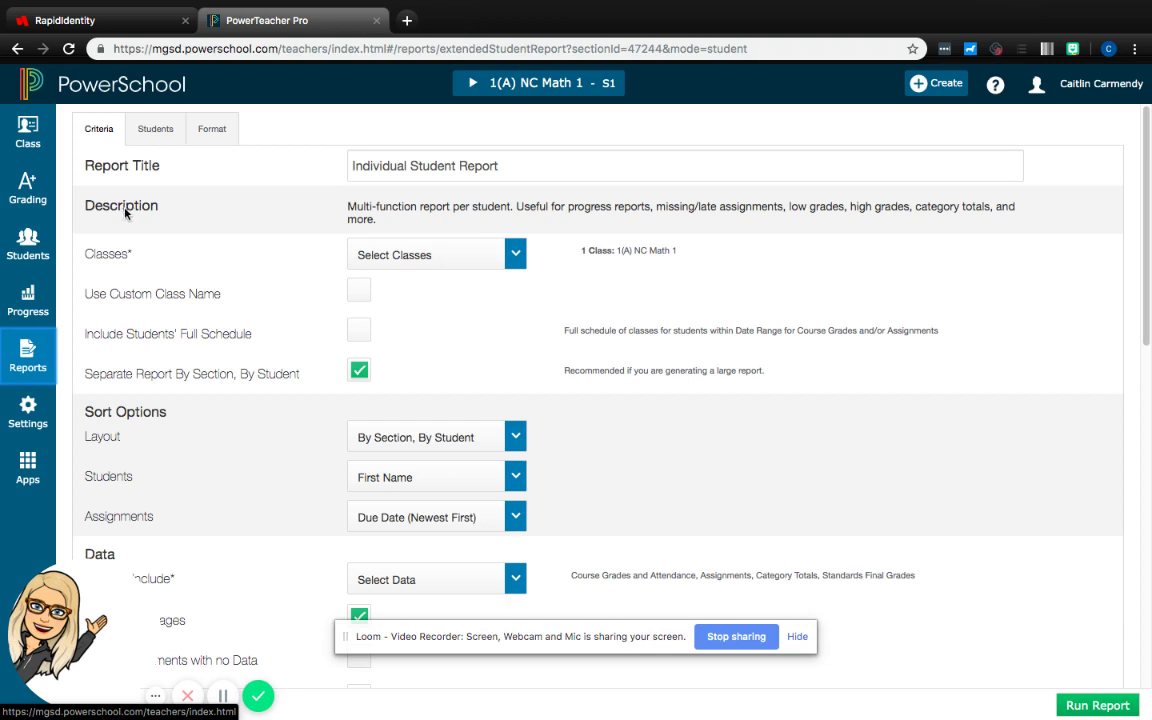
- Add the S1 classes 2(A) Pre NC Math 1, 3(A) Calculus III (Hnrs Multivariable 1) and 3(A) Pre NC Math 1 to the report
click(493, 253)
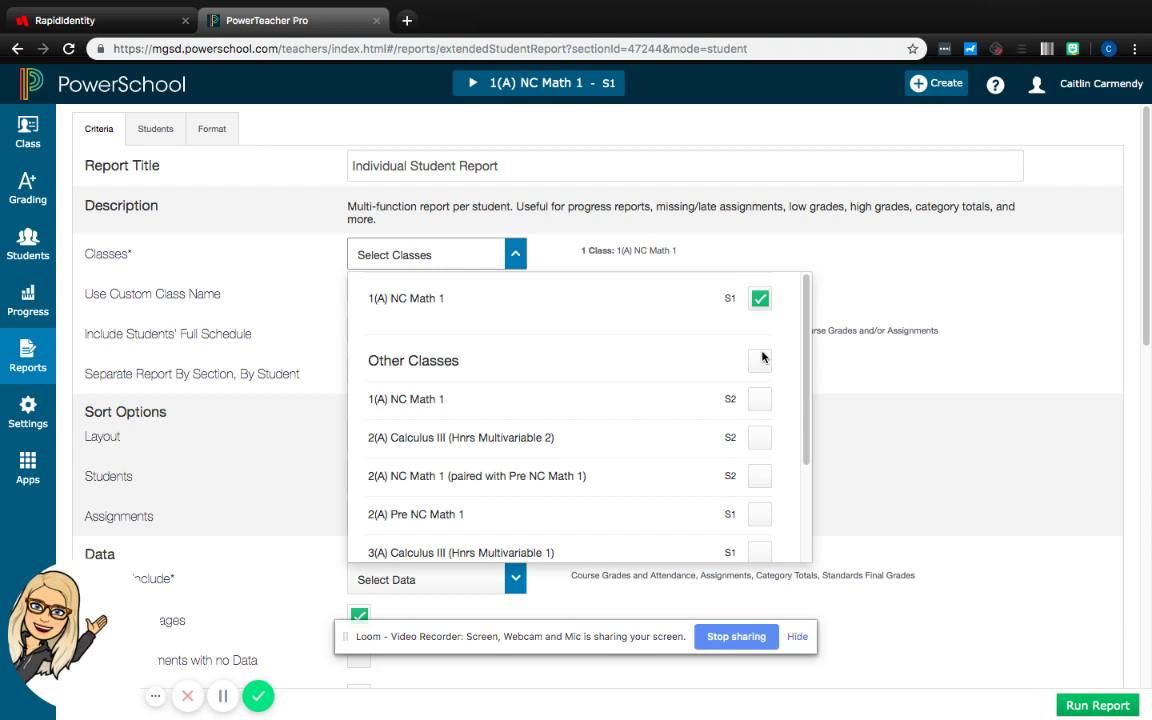
scroll(762, 357, down, 3)
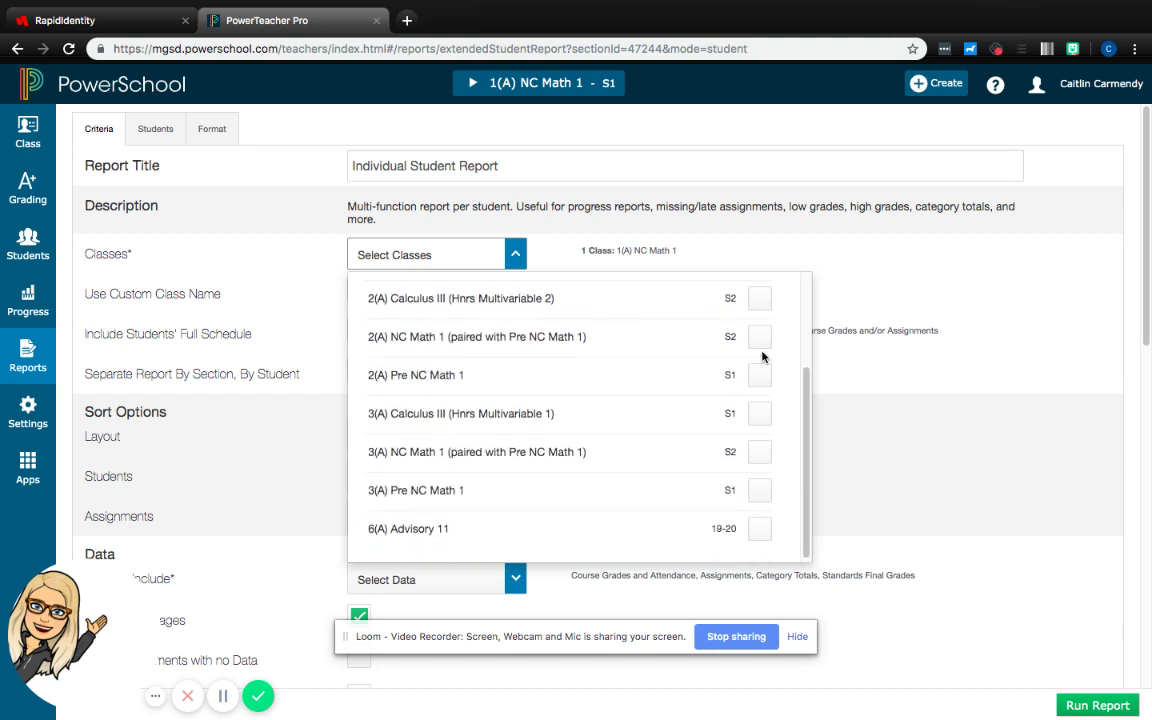
scroll(762, 357, up, 3)
scroll(762, 357, down, 2)
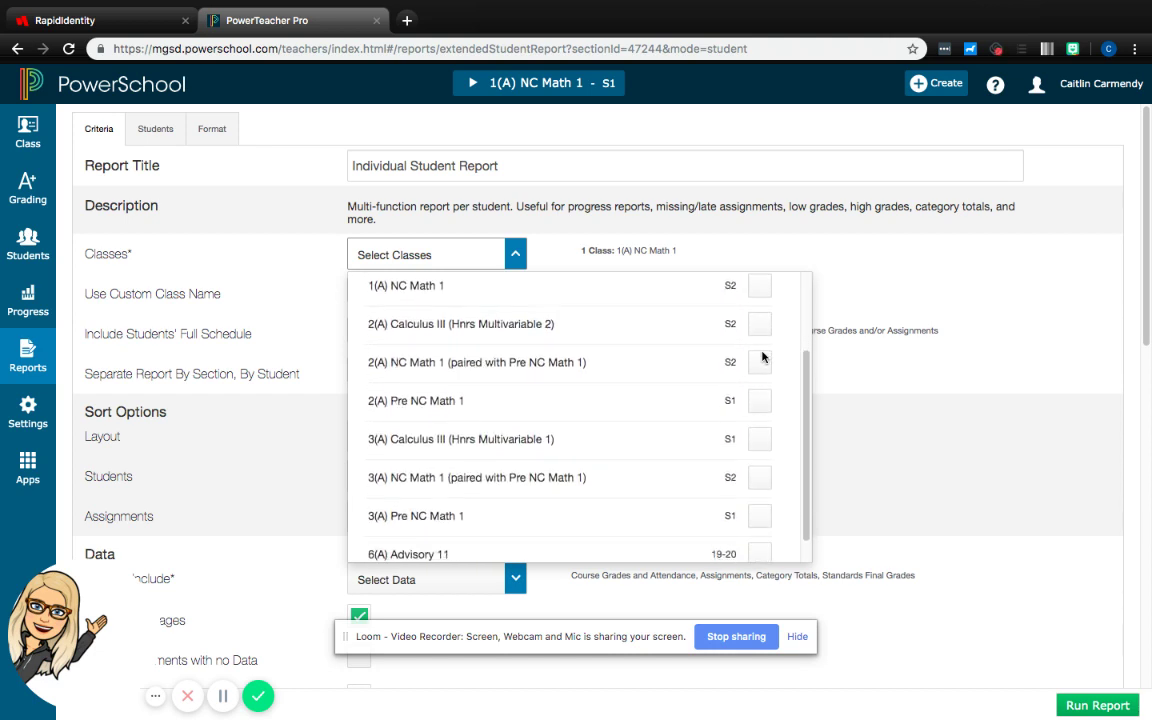
click(760, 402)
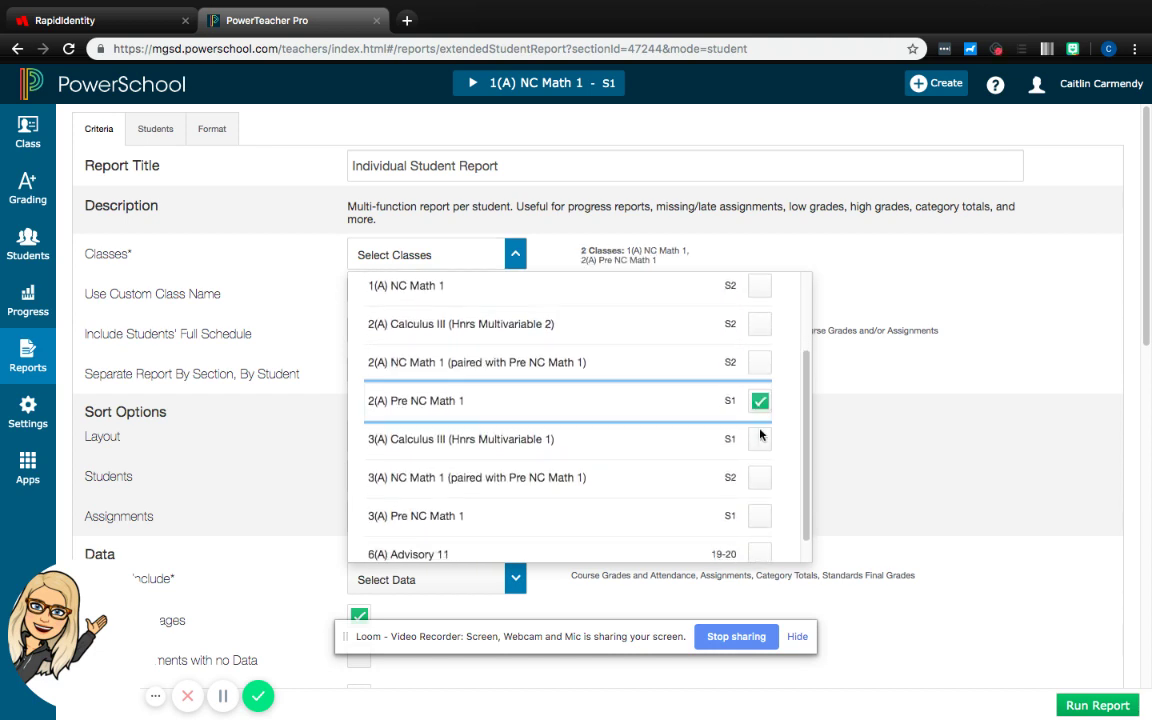
click(760, 439)
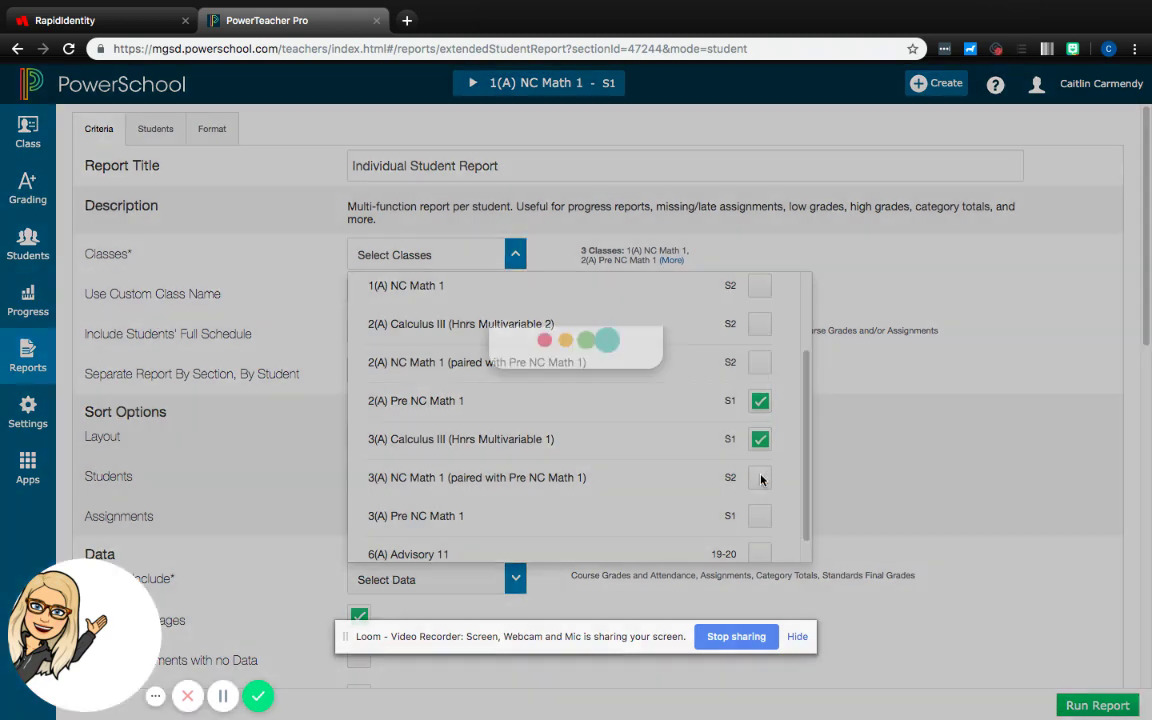
scroll(764, 512, down, 1)
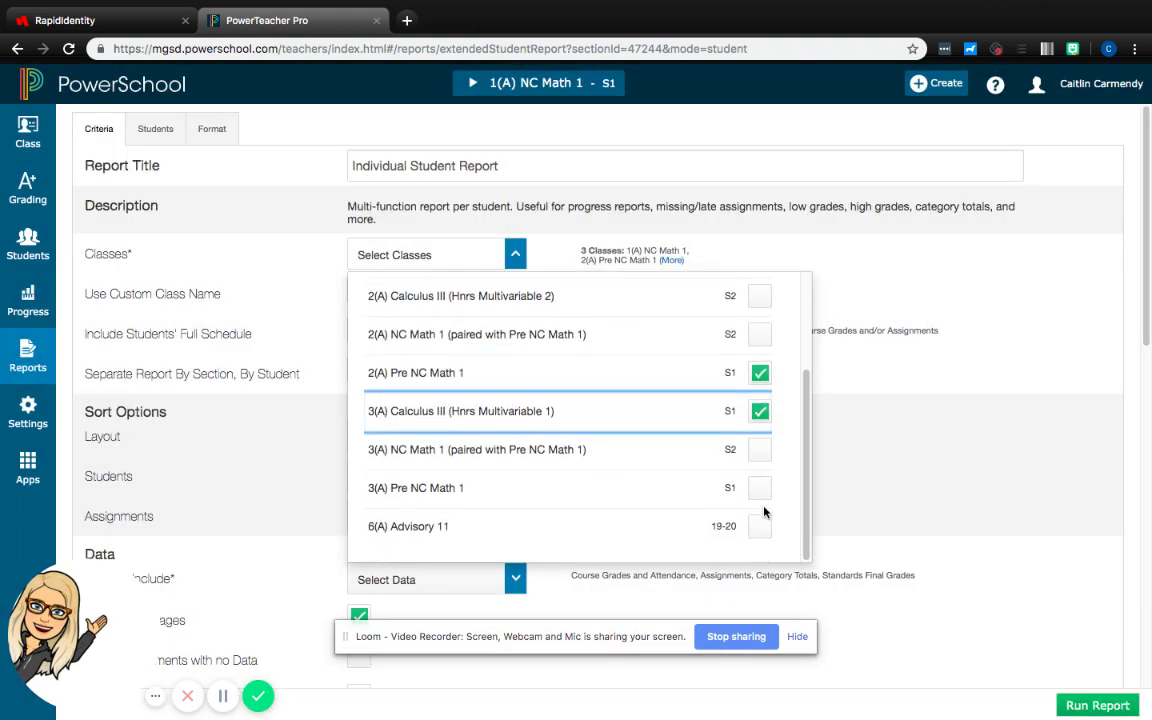
click(760, 488)
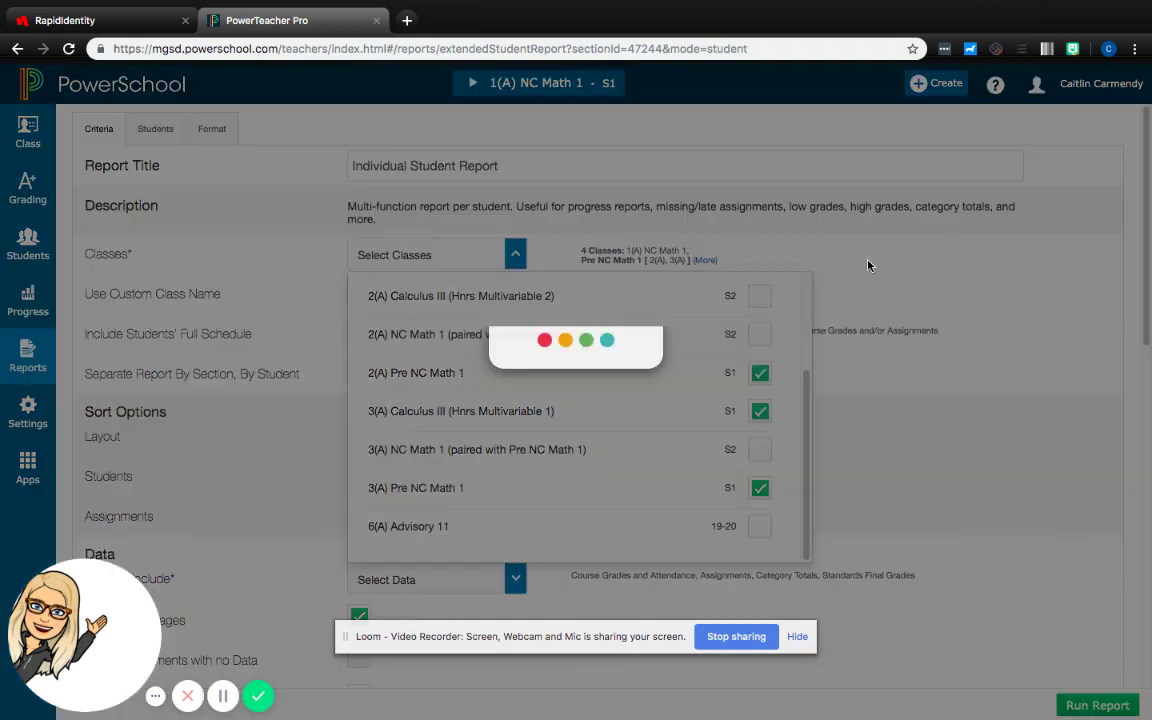
click(868, 265)
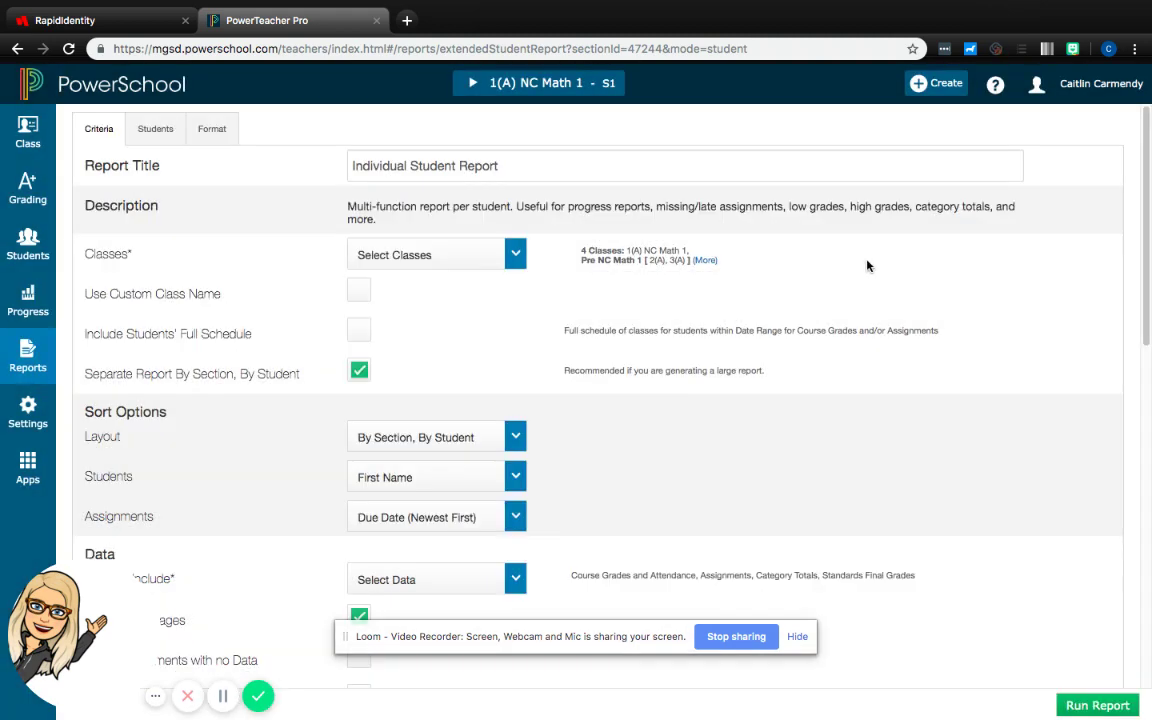
- Try the By Student layout for the report and restore the By Section, By Student layout
scroll(868, 265, down, 1)
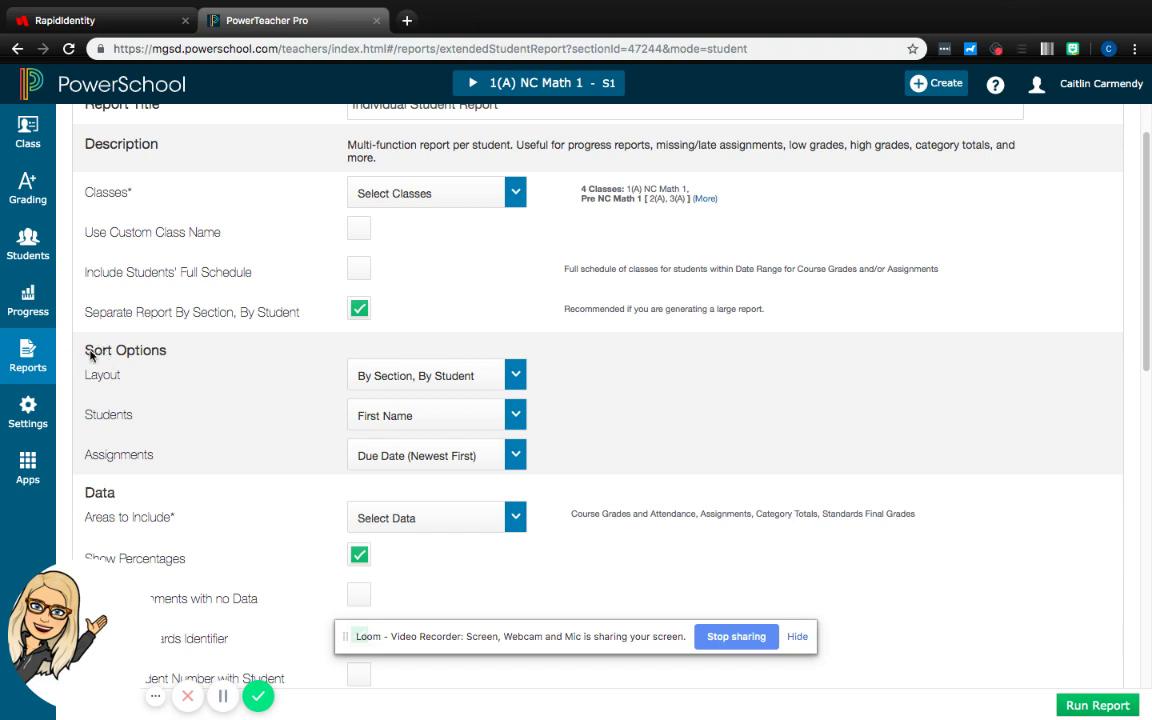
click(426, 386)
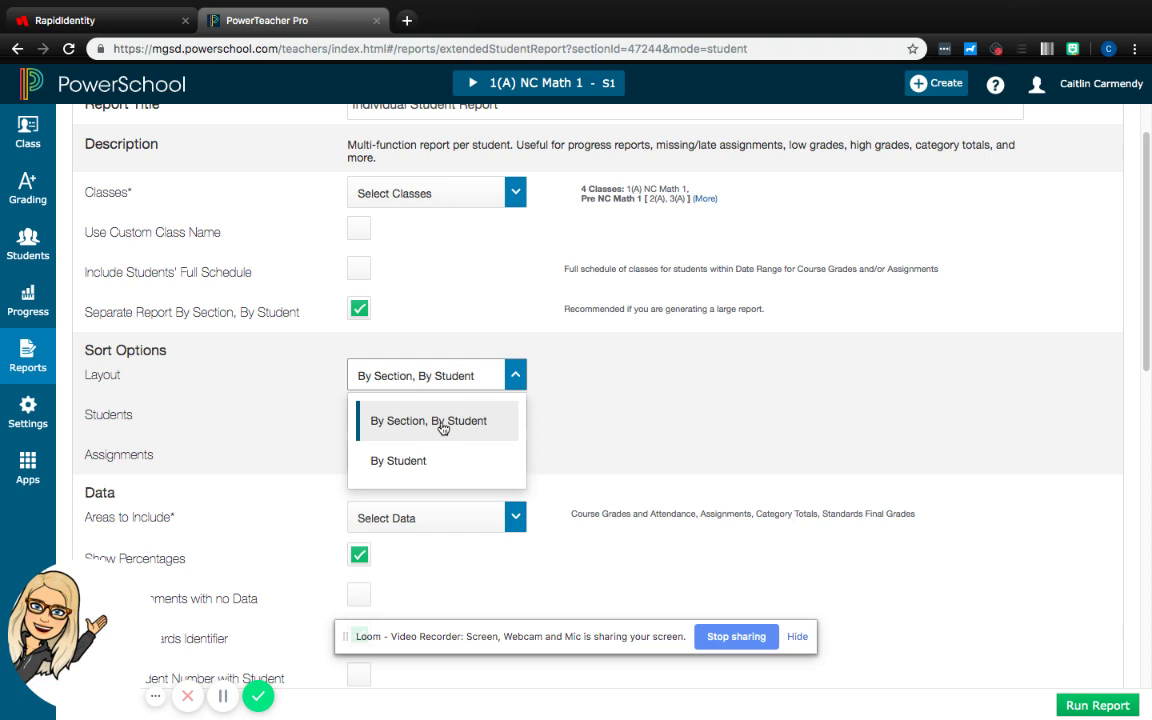
click(436, 463)
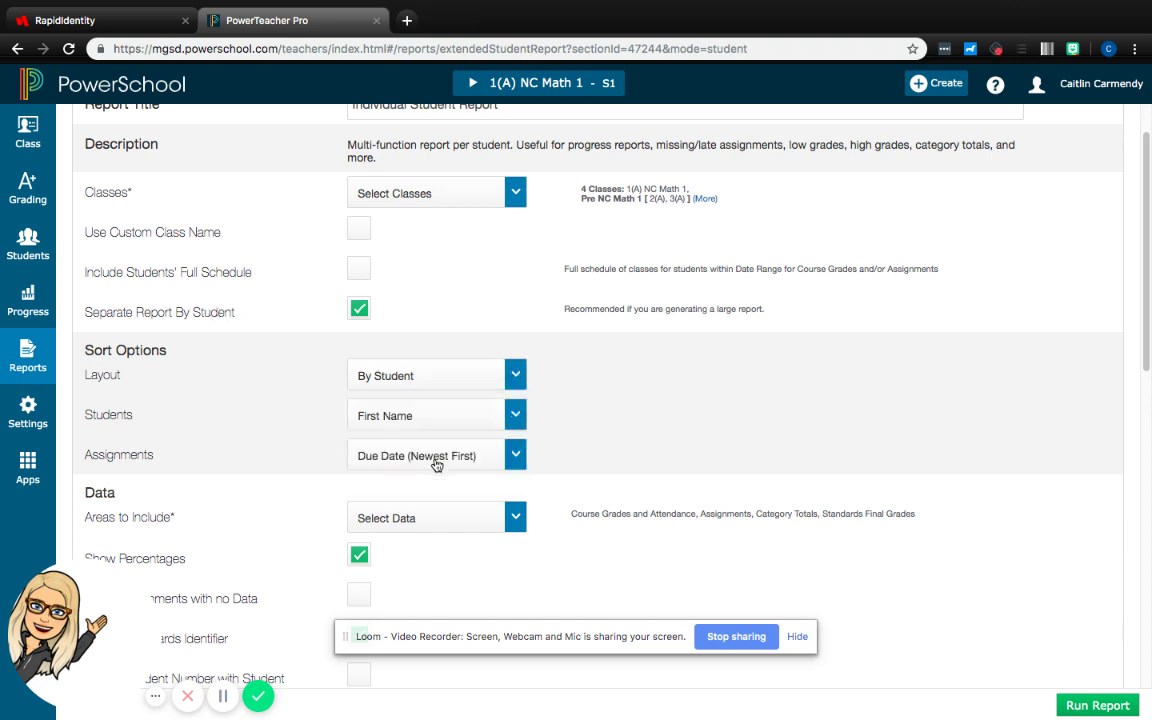
click(445, 379)
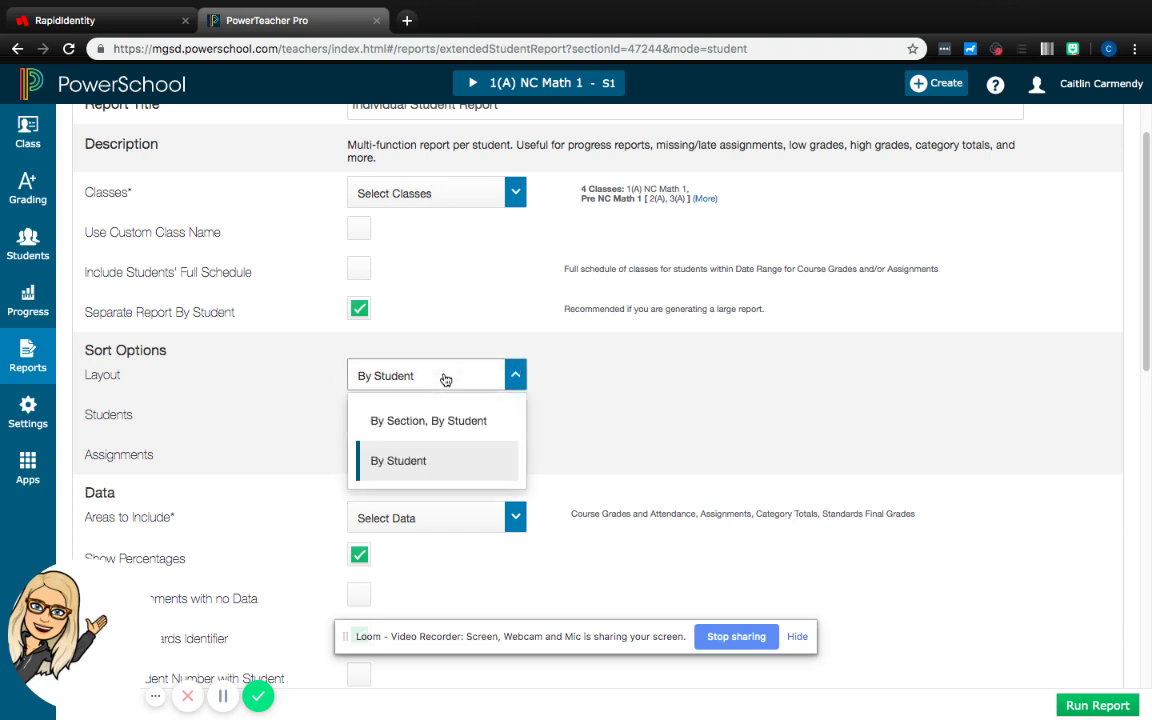
click(438, 429)
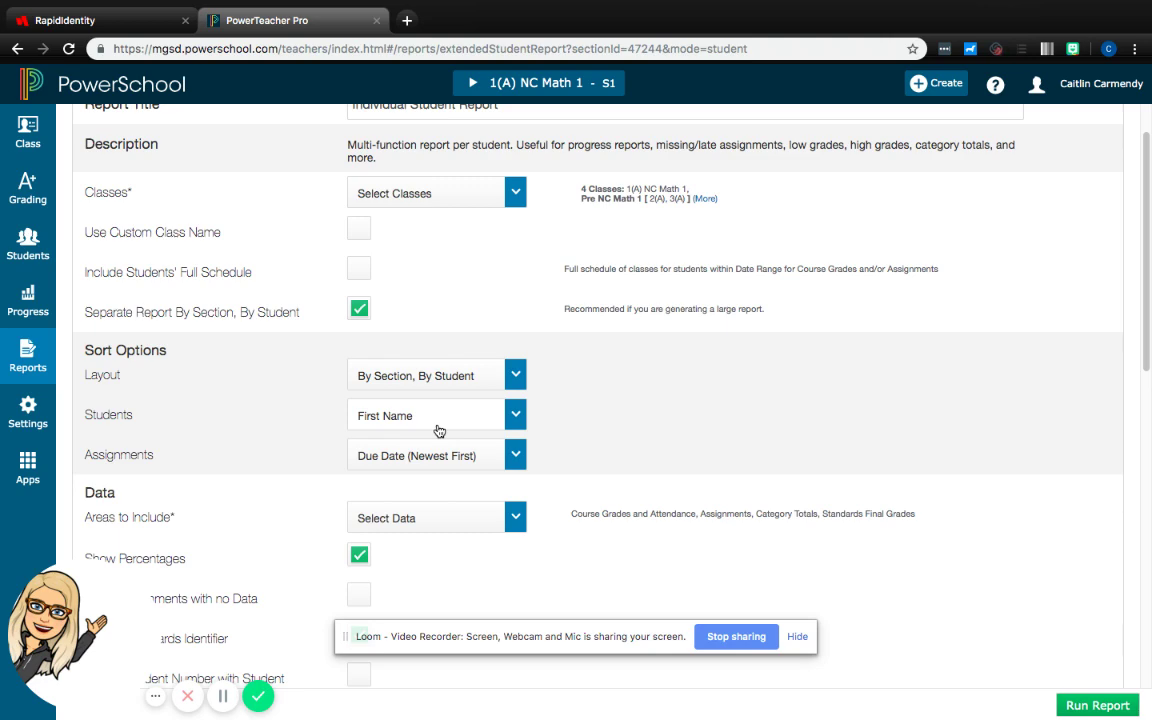
- Exclude F1 from the Standards/Final Course Grades and Category Totals terms, leaving Q1, and choose Q1 as the assignment date range
scroll(438, 430, down, 3)
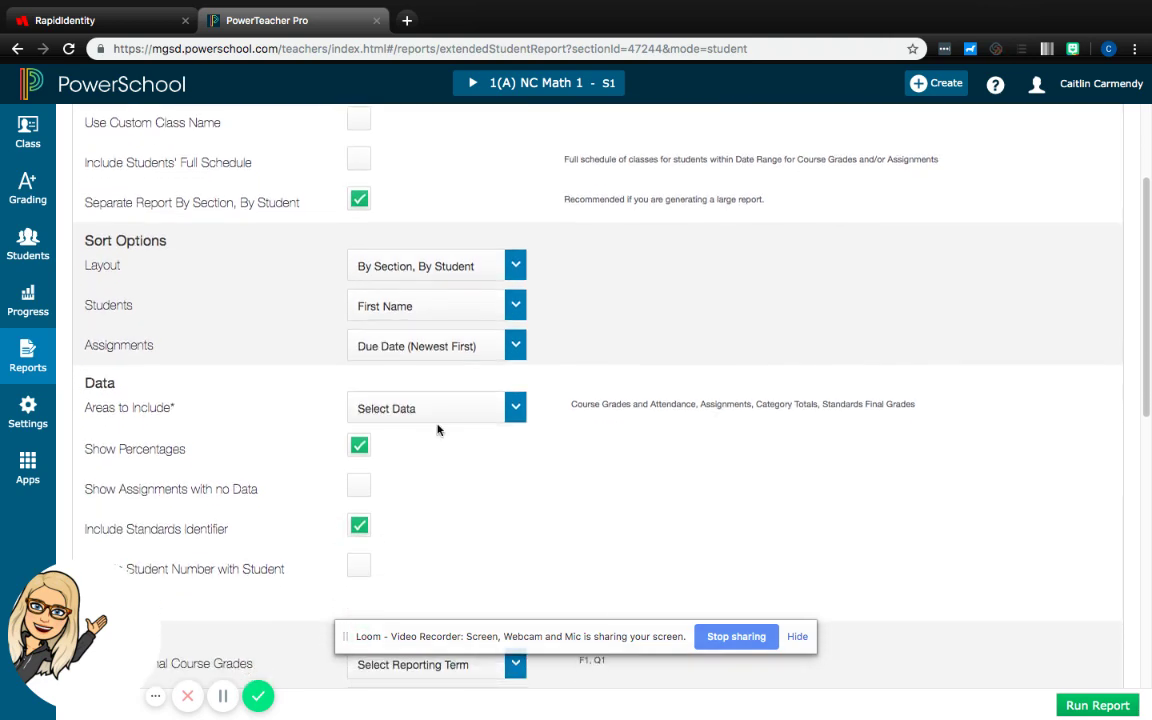
scroll(438, 430, down, 12)
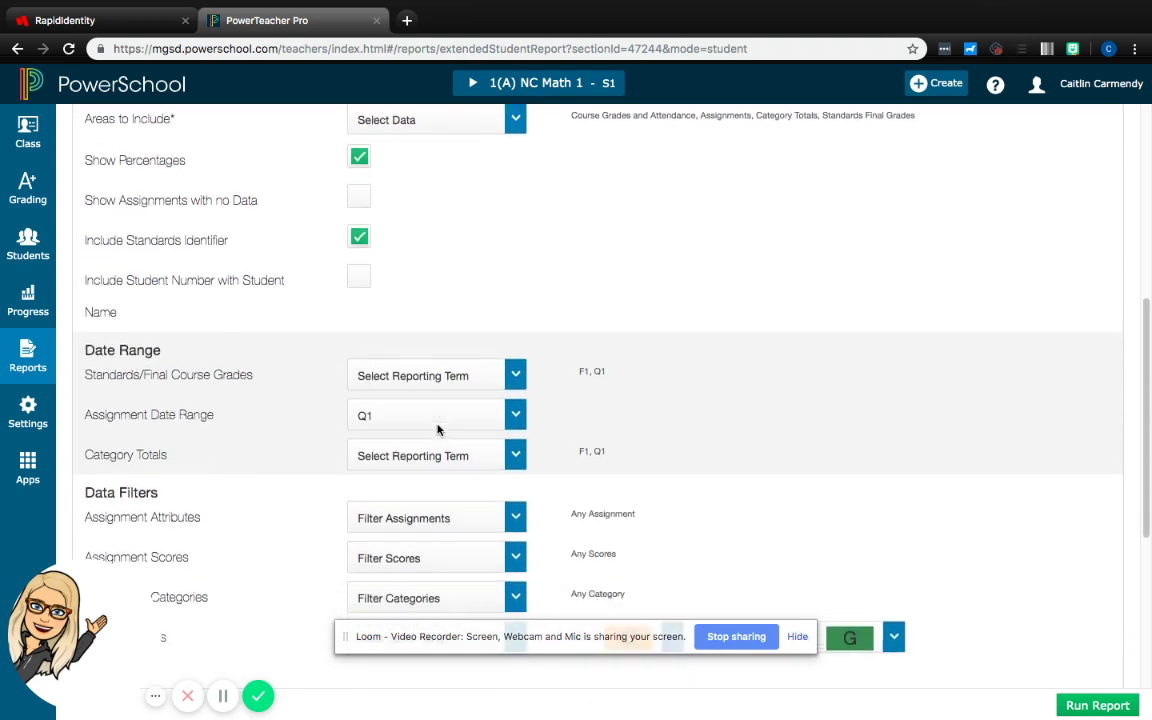
scroll(438, 429, up, 1)
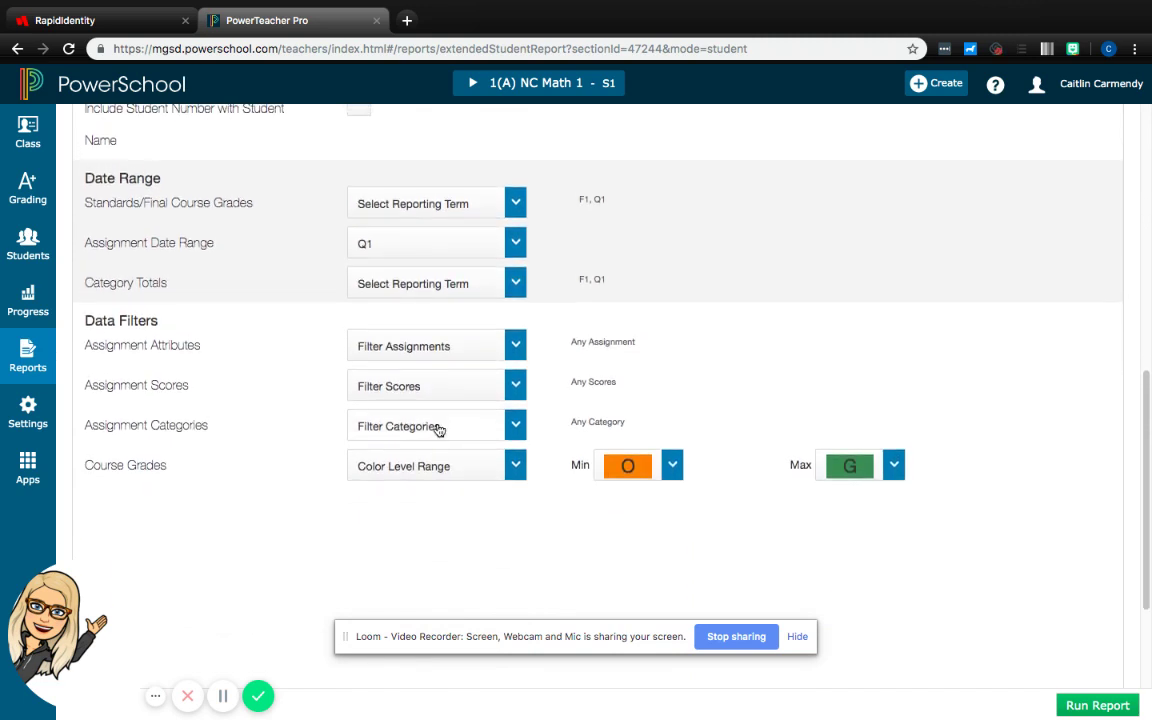
scroll(438, 430, down, 1)
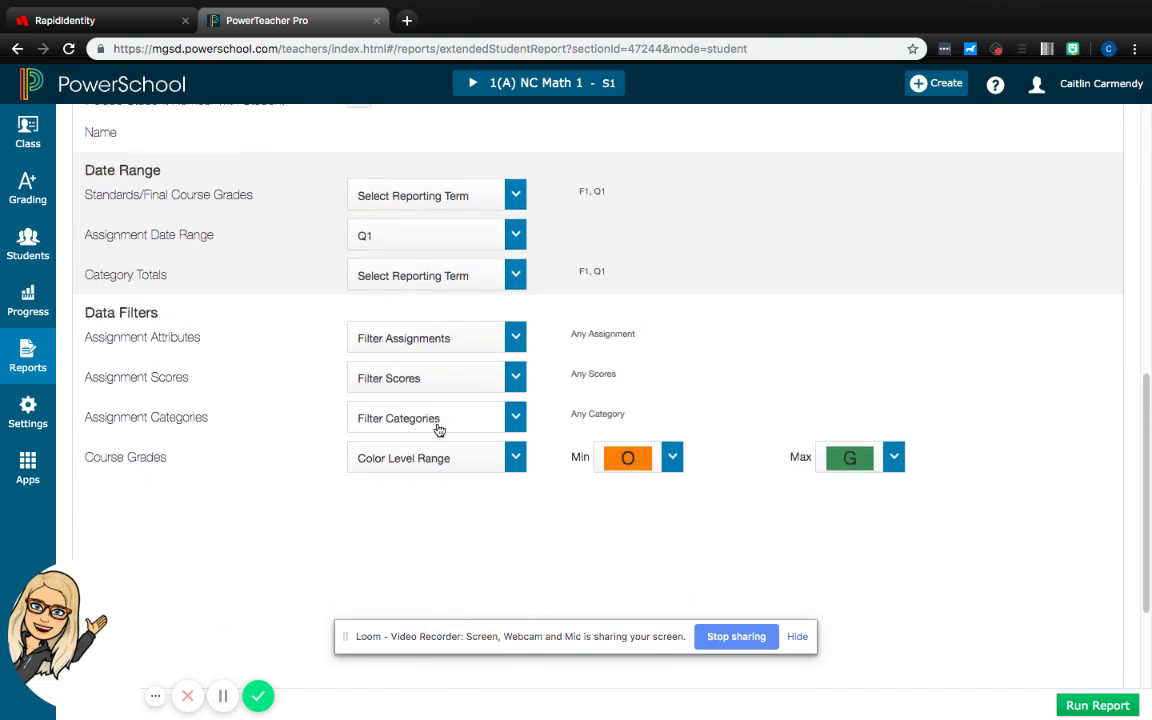
click(516, 194)
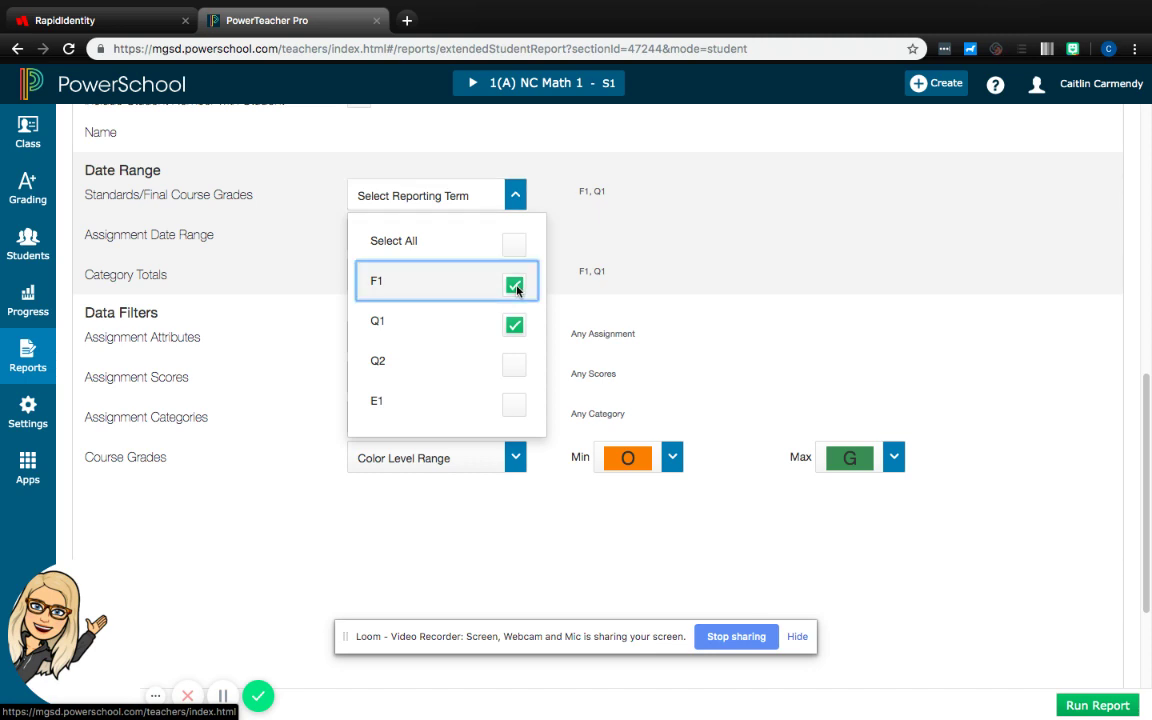
click(514, 286)
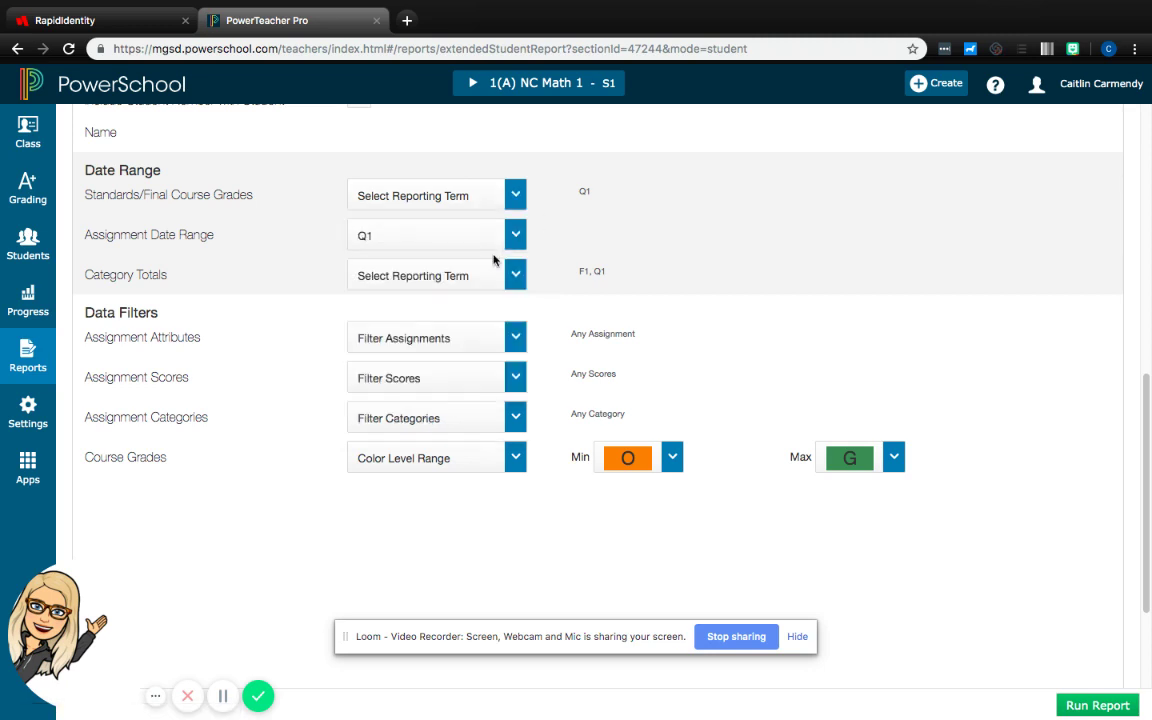
click(491, 283)
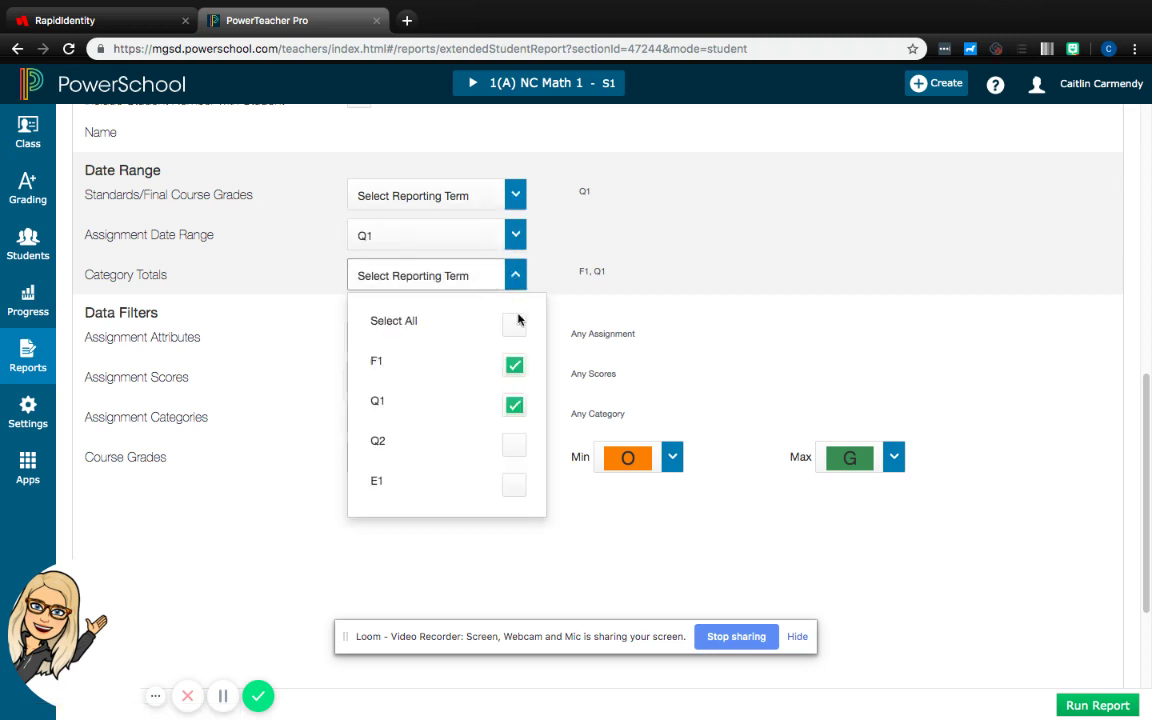
click(516, 366)
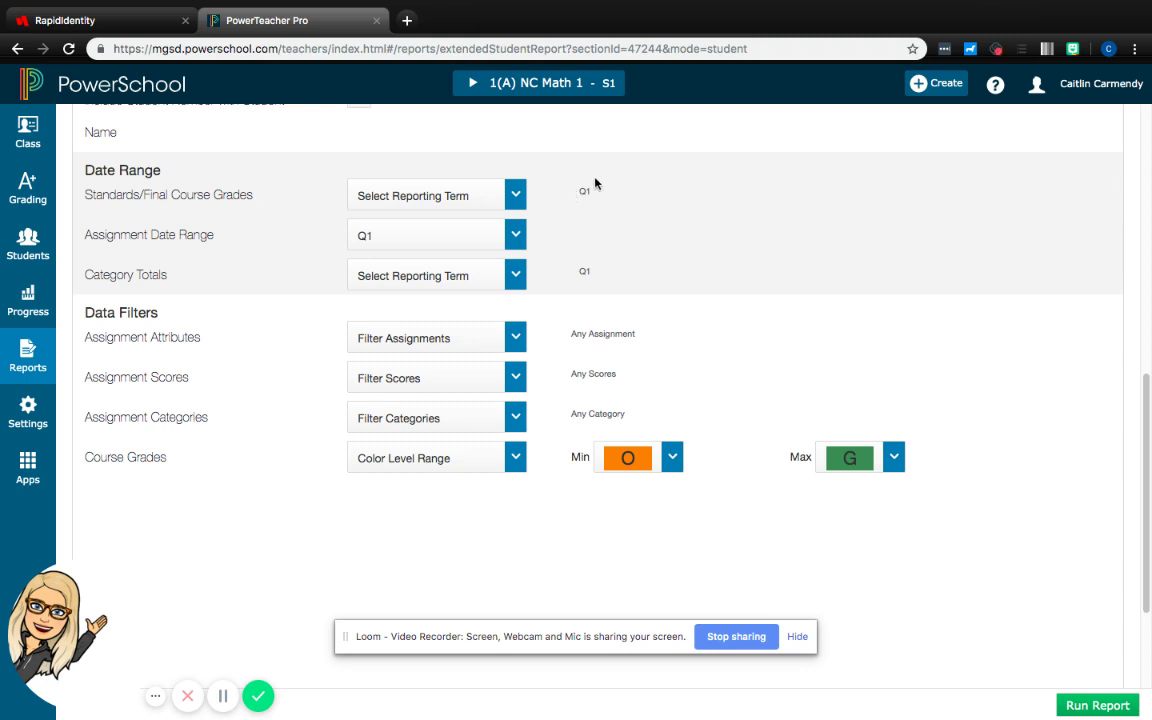
click(473, 246)
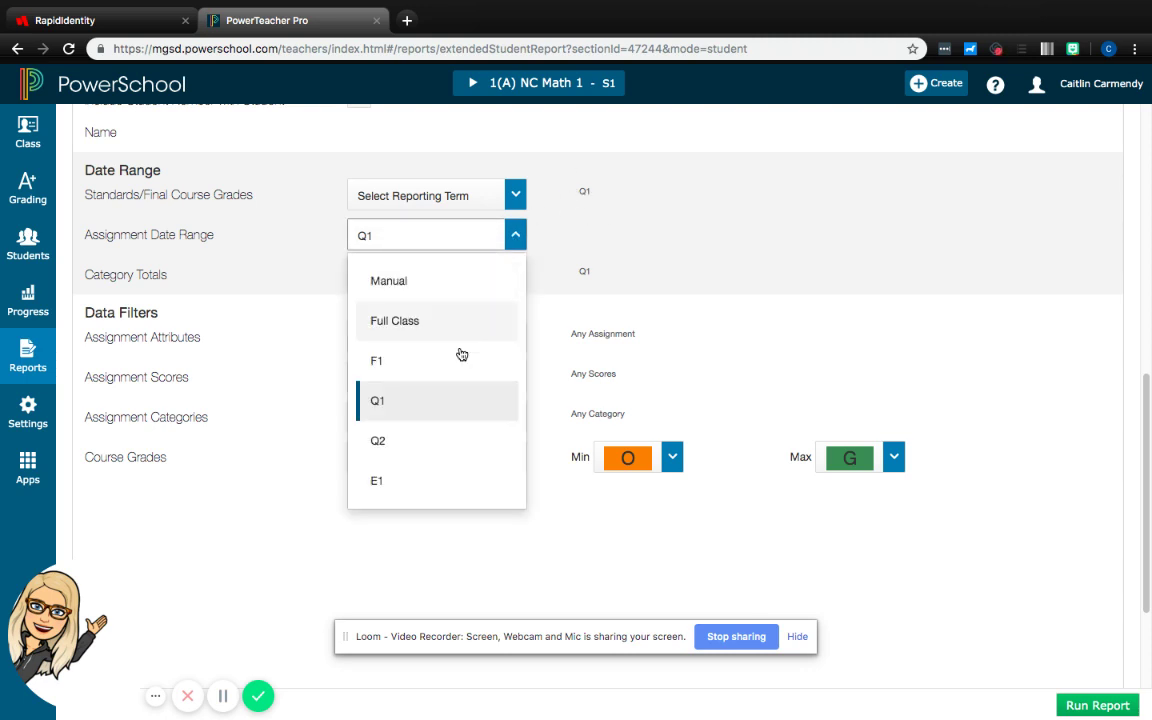
click(452, 399)
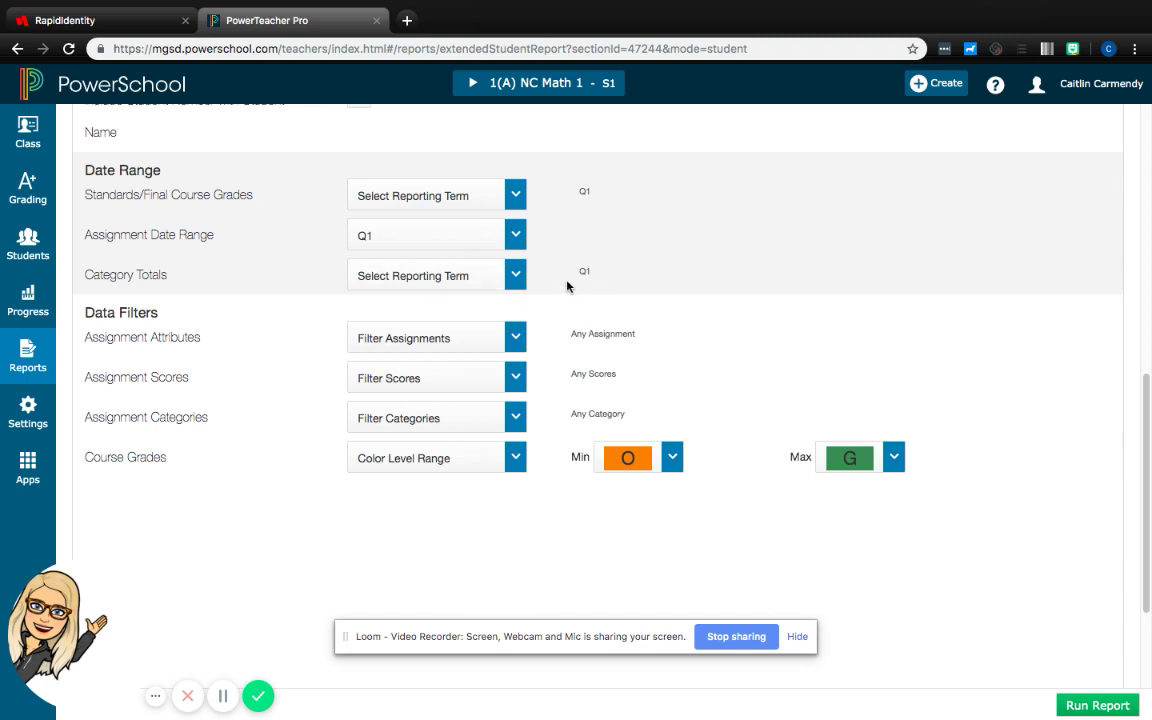
- Choose Portrait as the page orientation in the report's format settings
scroll(566, 287, up, 5)
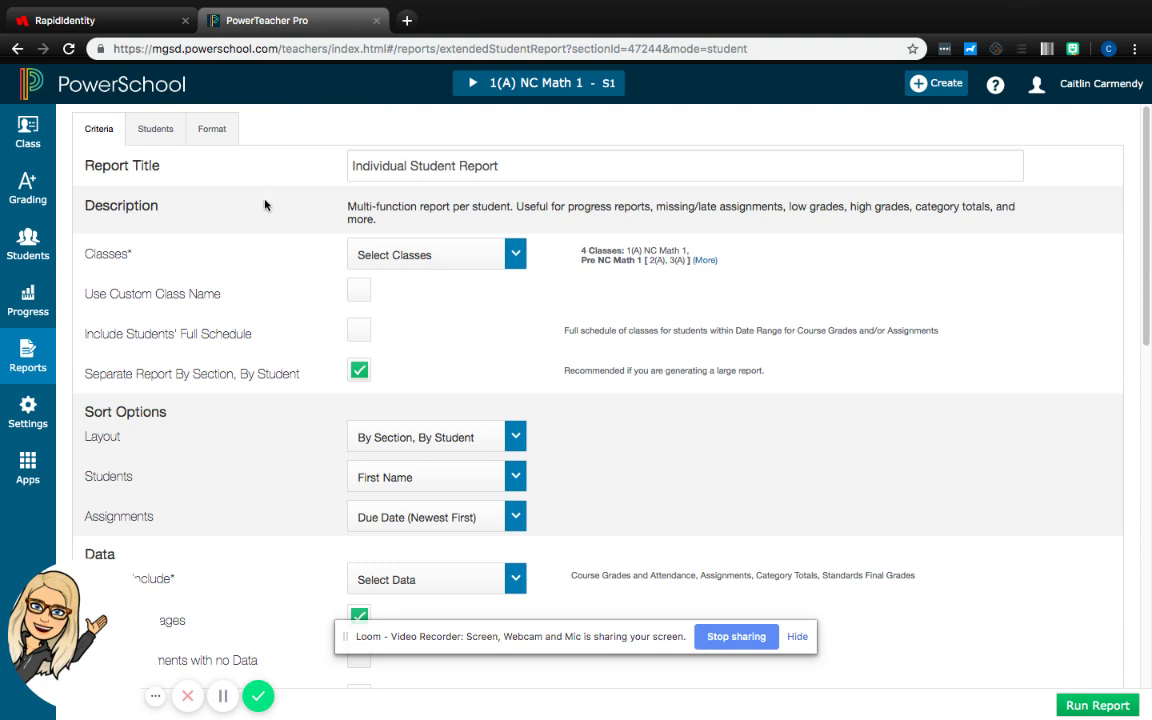
click(221, 136)
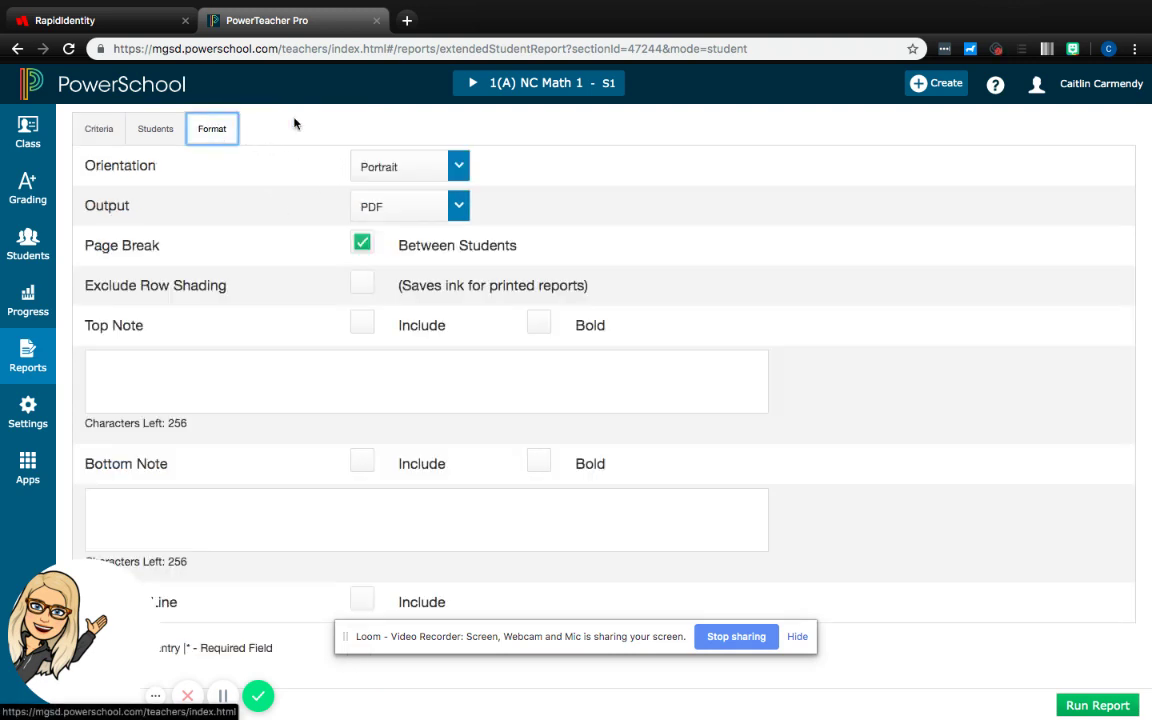
click(418, 167)
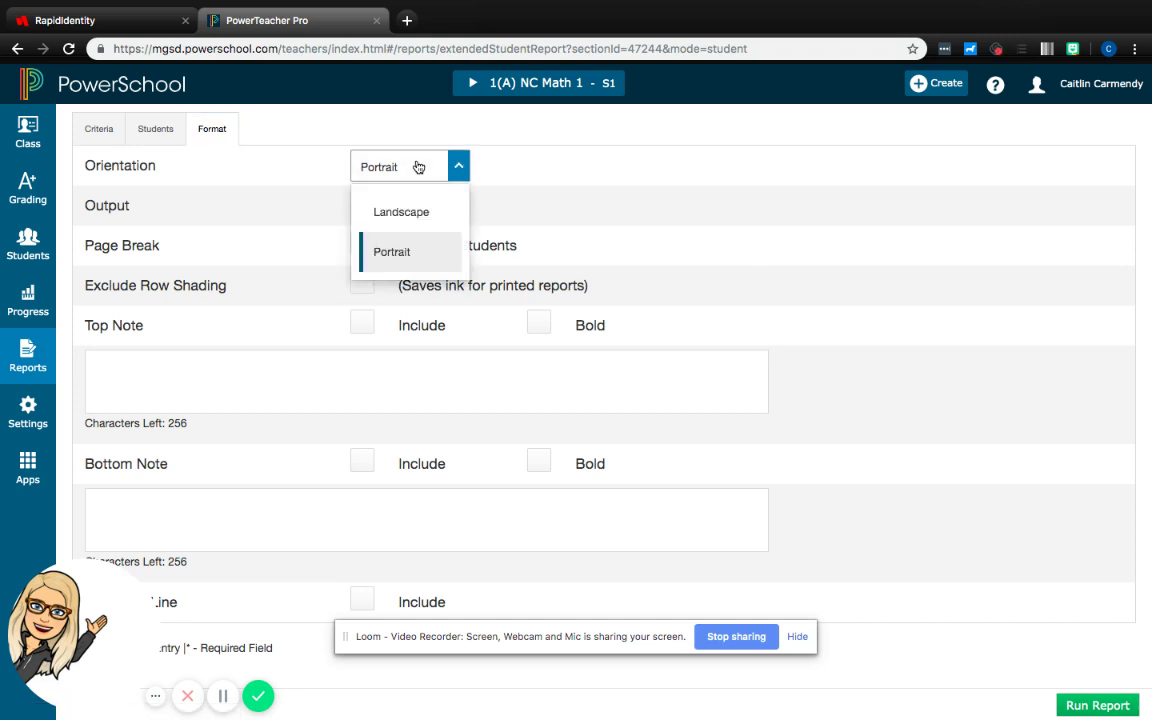
click(441, 245)
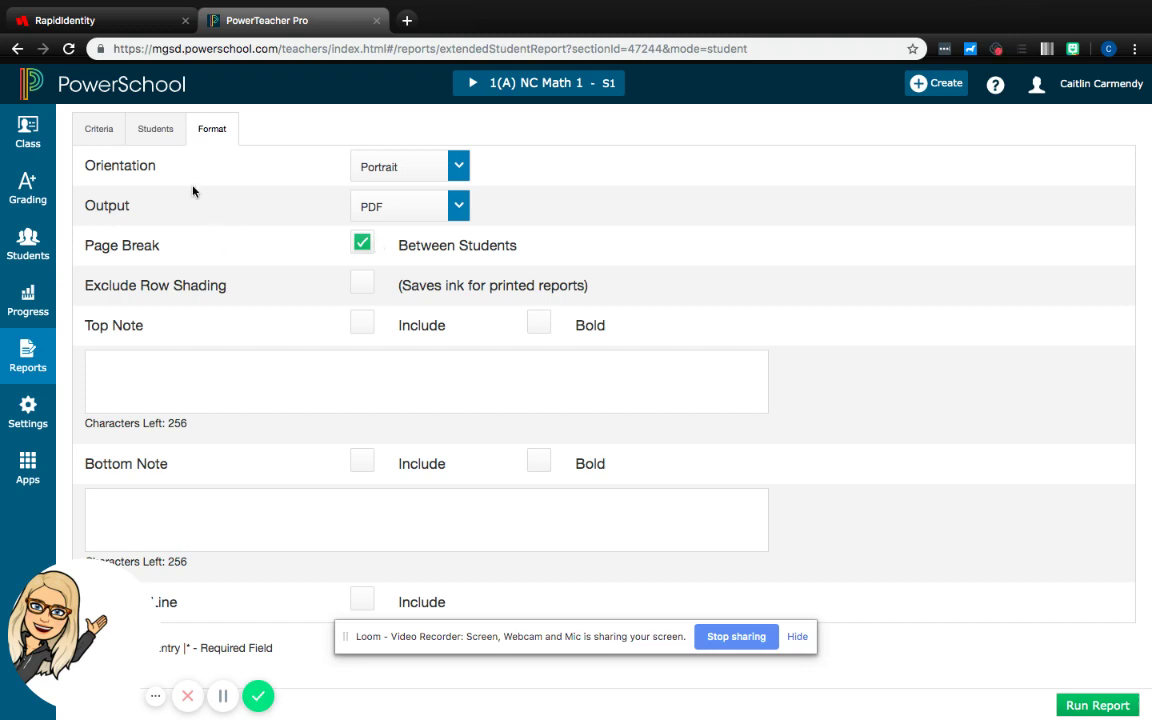
- Review the report criteria, including the Areas to Include options, and run the Individual Student Report
click(99, 128)
scroll(381, 291, down, 1)
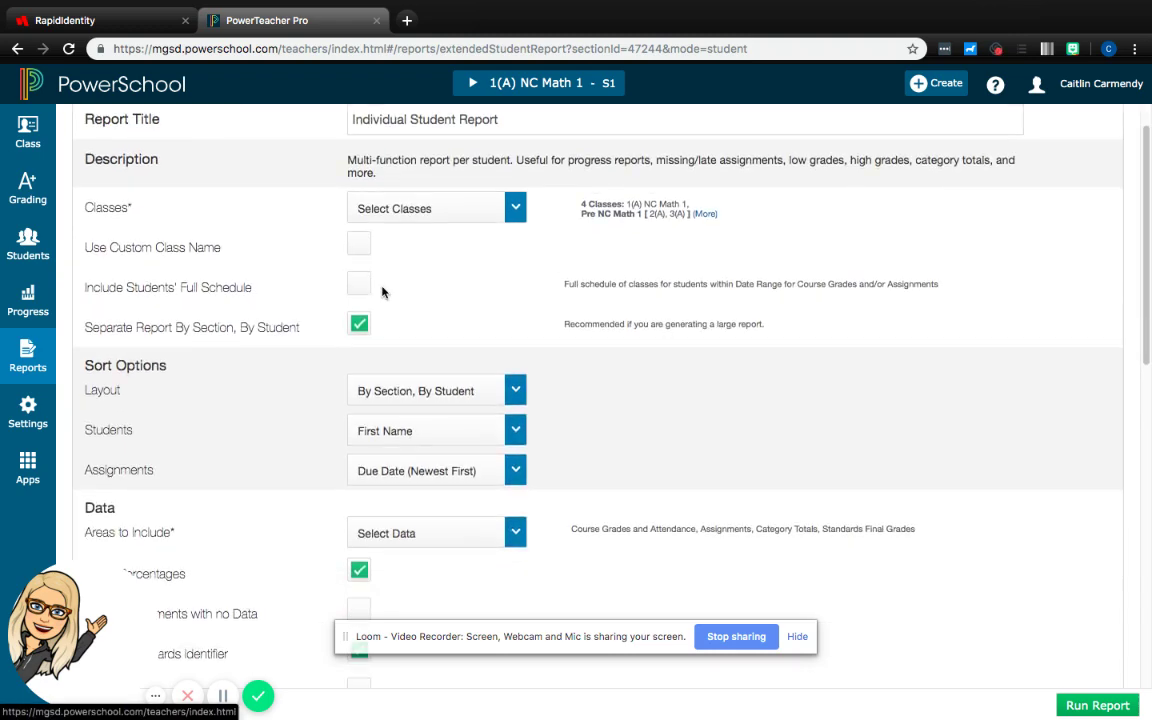
scroll(381, 291, down, 3)
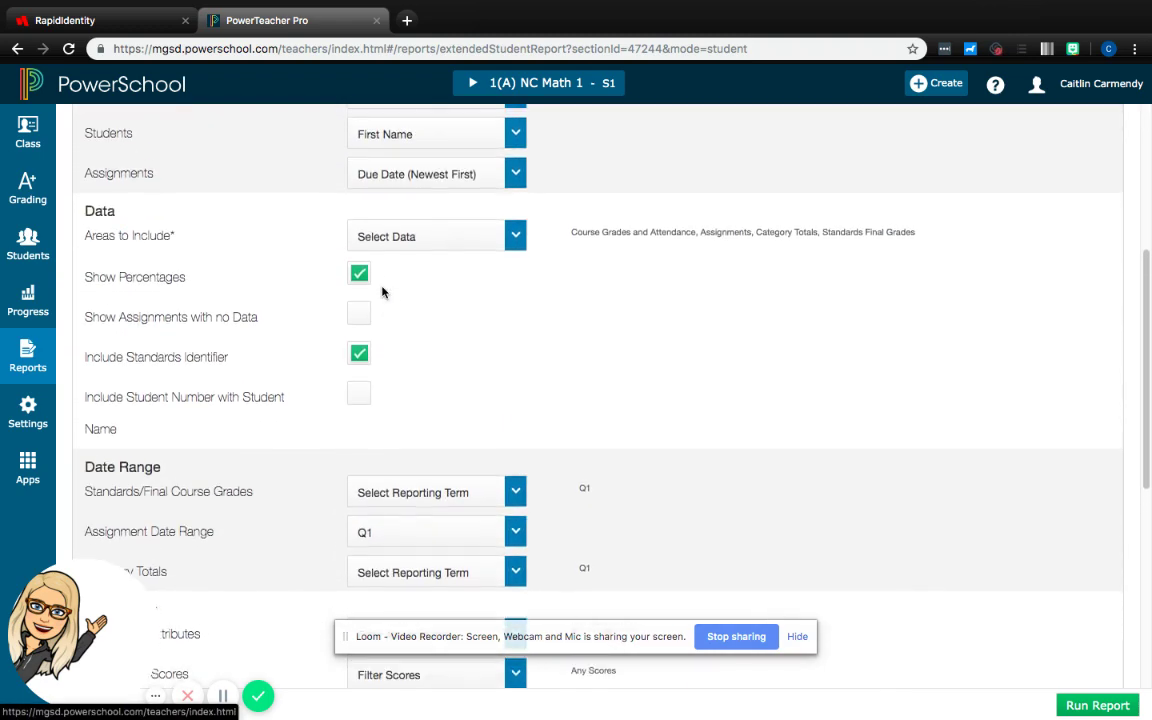
click(496, 239)
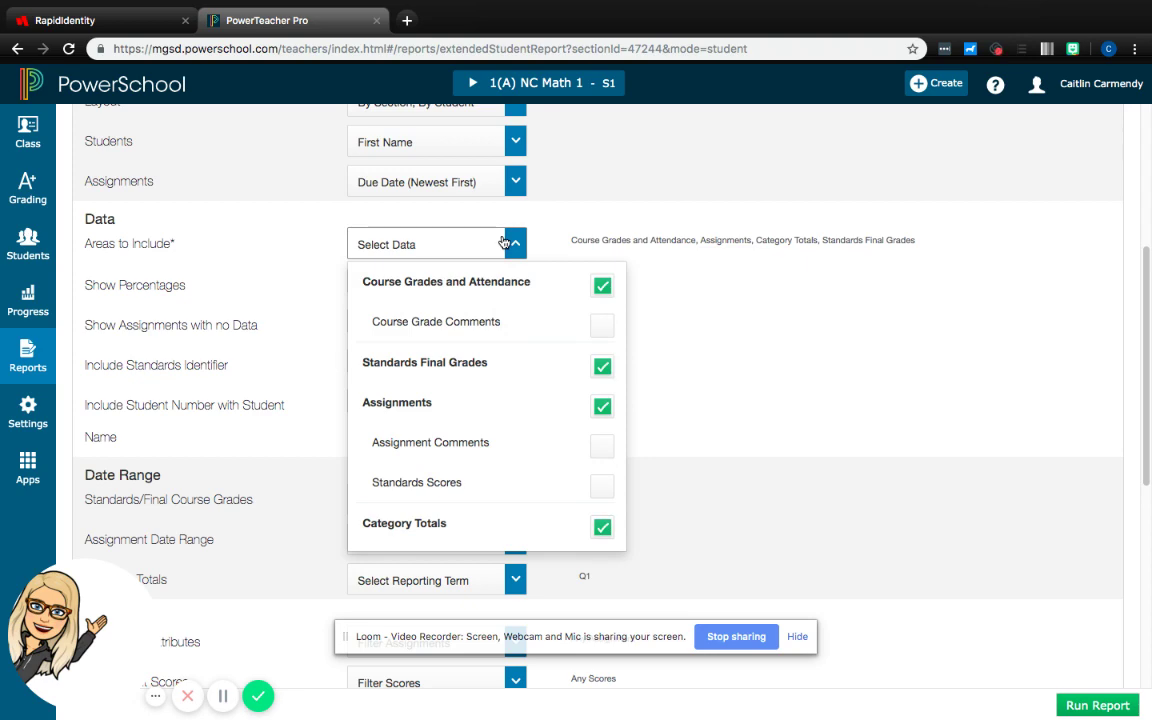
click(753, 350)
scroll(753, 350, up, 5)
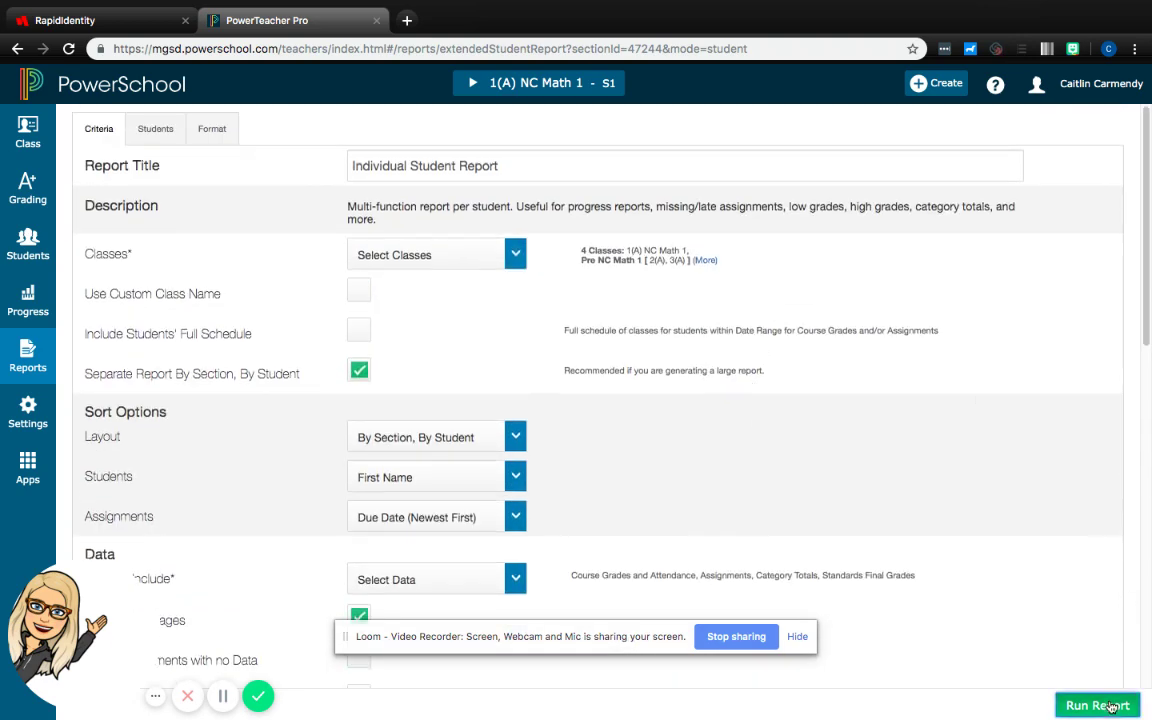
click(1100, 705)
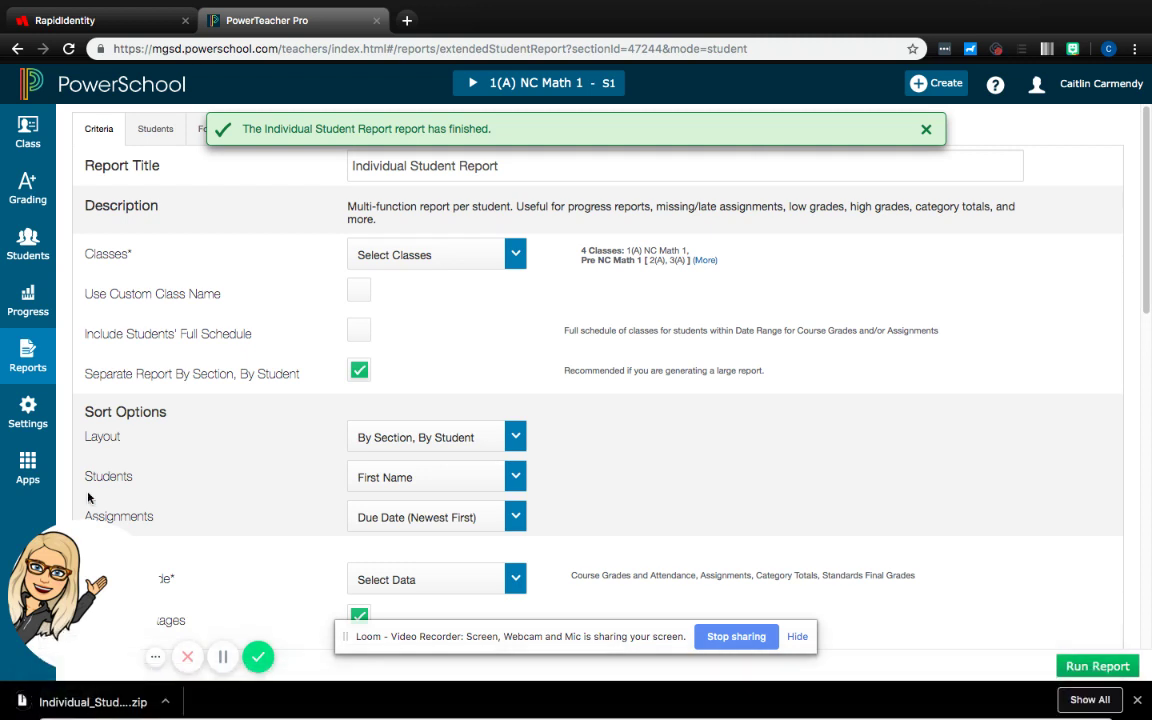
- Extract the downloaded report archive and open the 1(A) NC Math 1 (Semester 1) PDF from the Individual_Student_Report_Aug_14_2019_01_59_PM folder
click(85, 702)
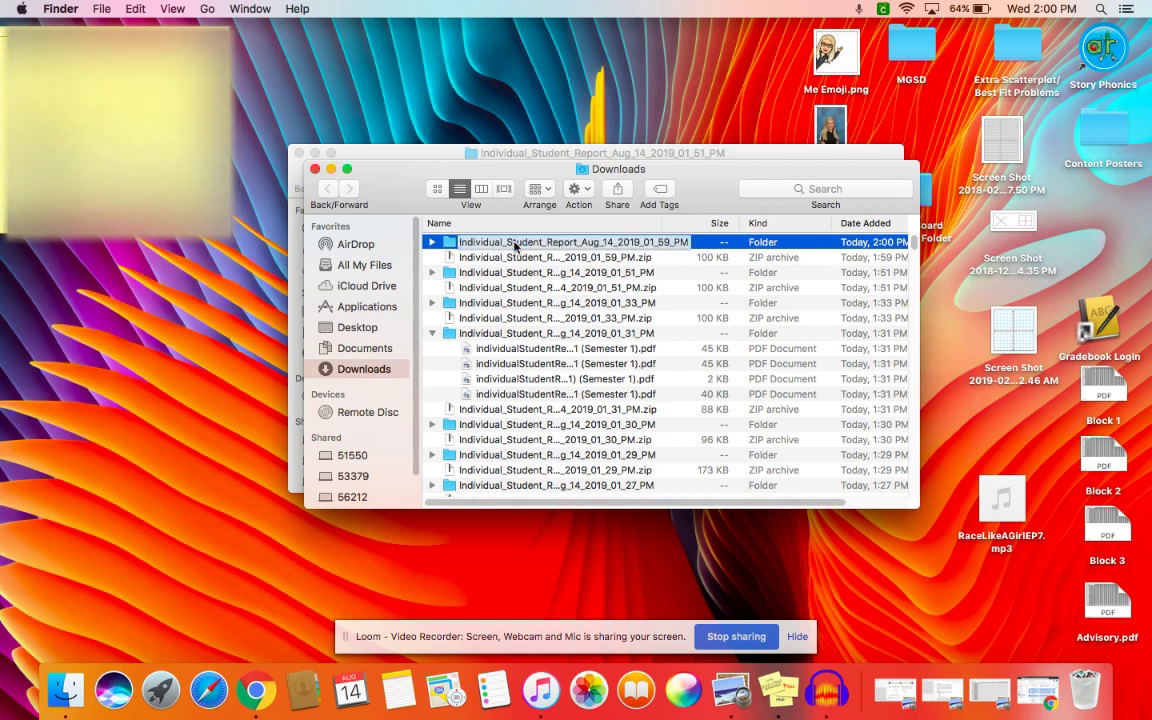
double_click(515, 246)
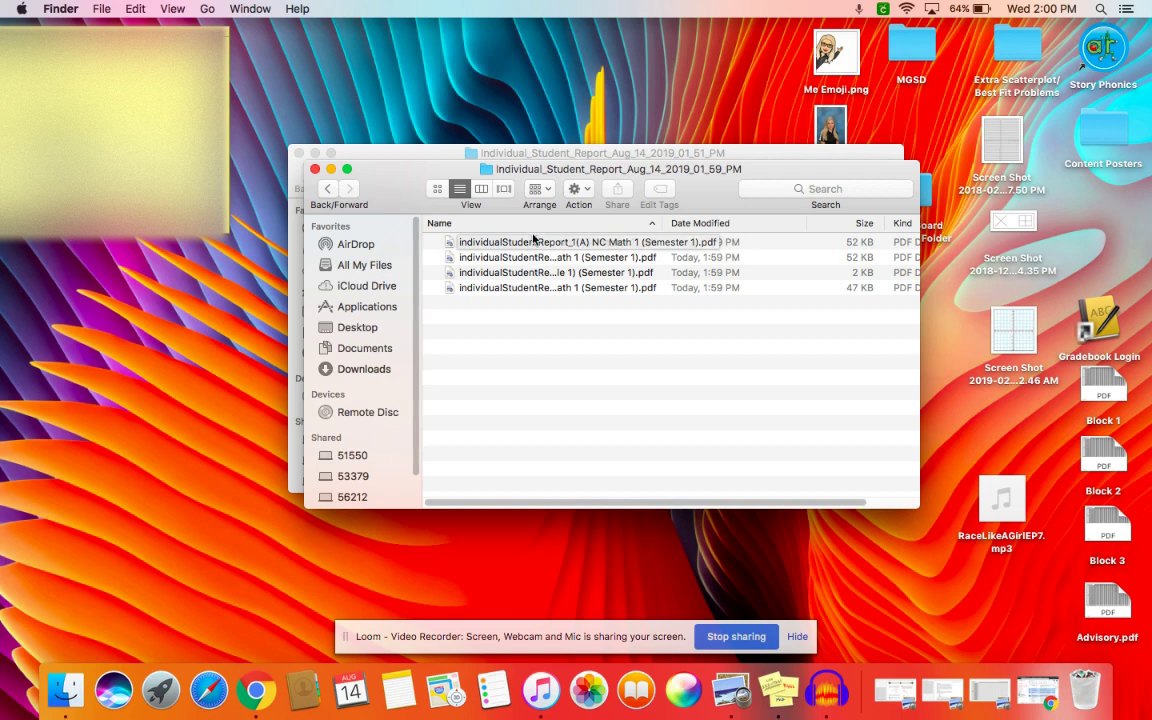
double_click(535, 243)
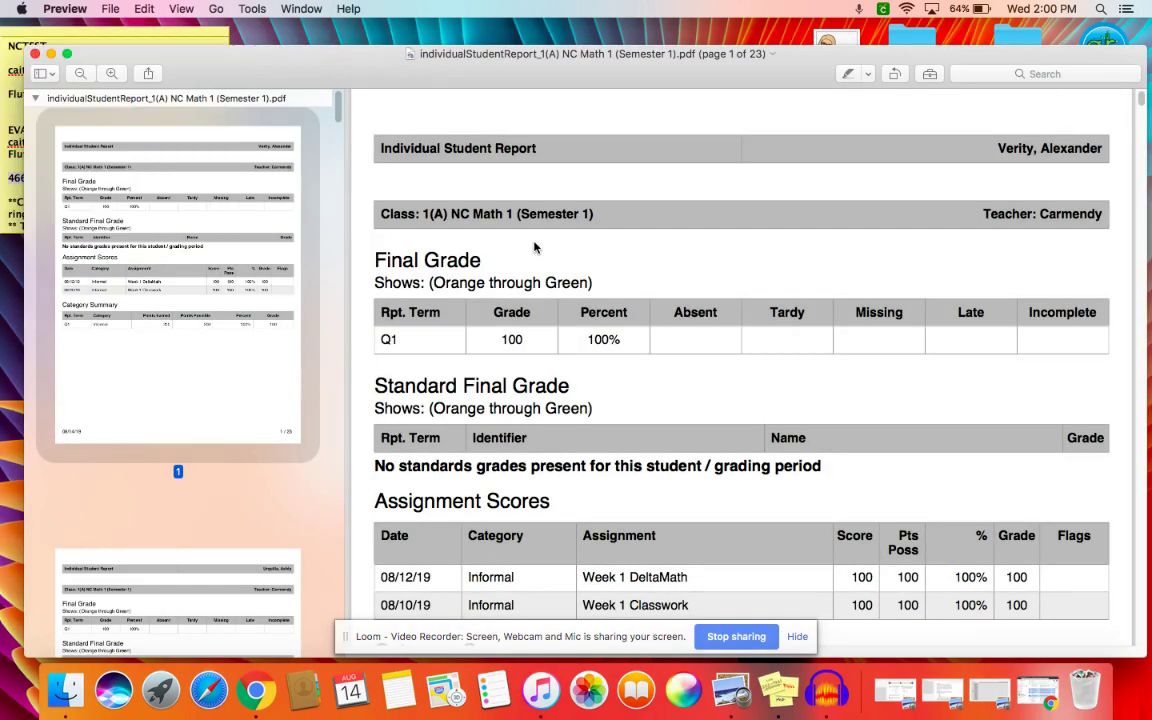
- Examine the final grade, assignment scores and category summary on the first two students' pages of the report
scroll(531, 226, down, 5)
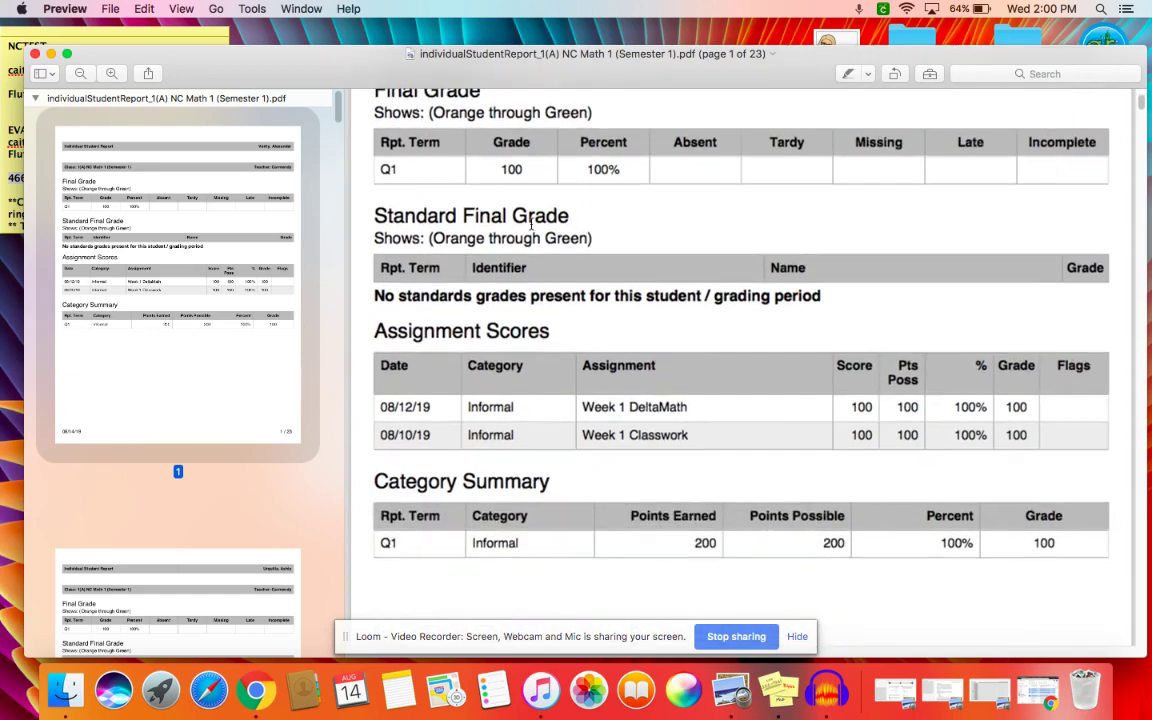
scroll(531, 222, down, 12)
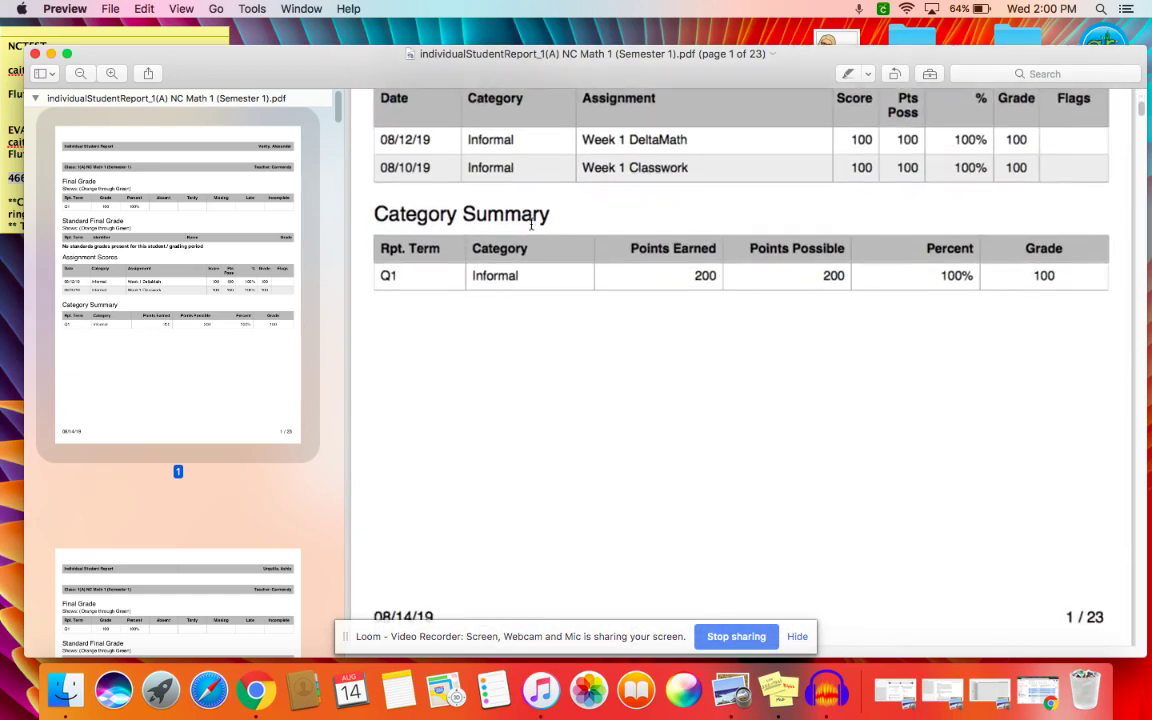
scroll(532, 214, down, 10)
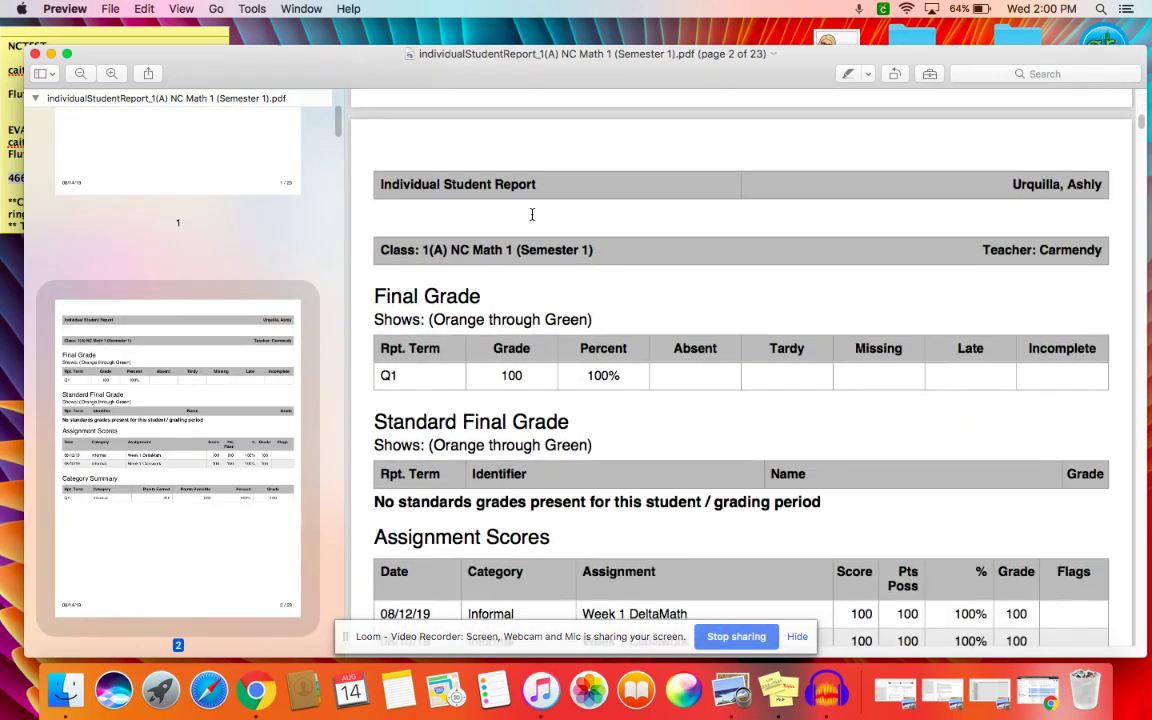
scroll(532, 214, down, 3)
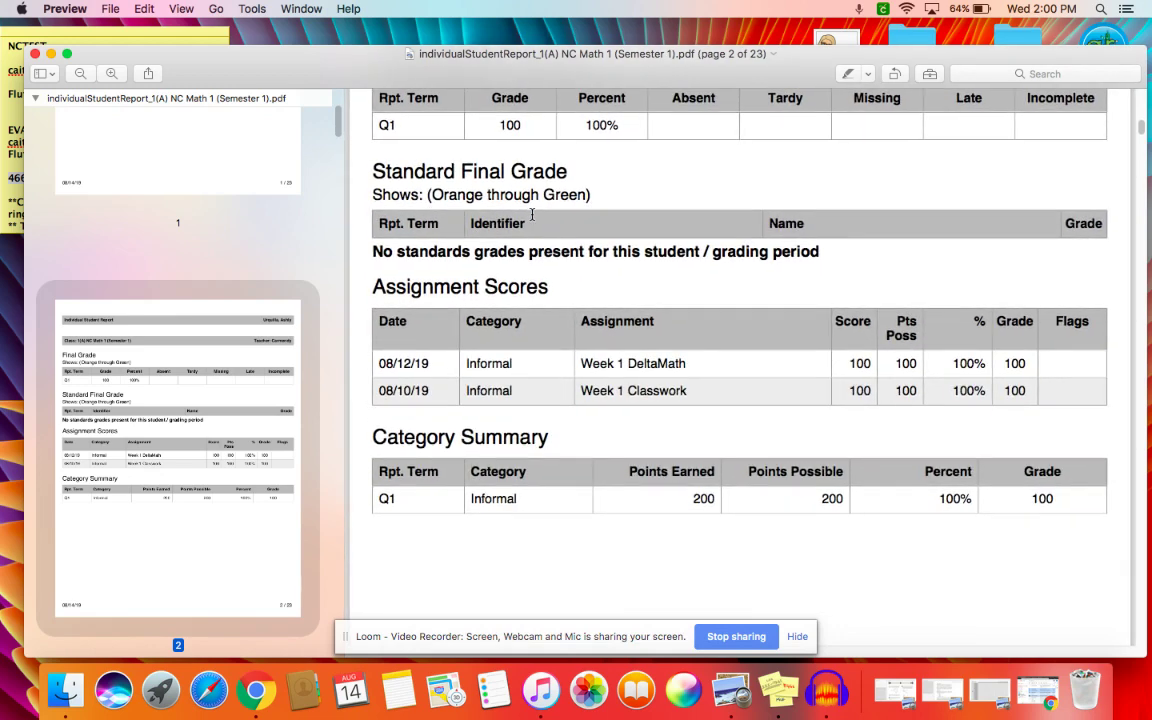
scroll(532, 214, down, 1)
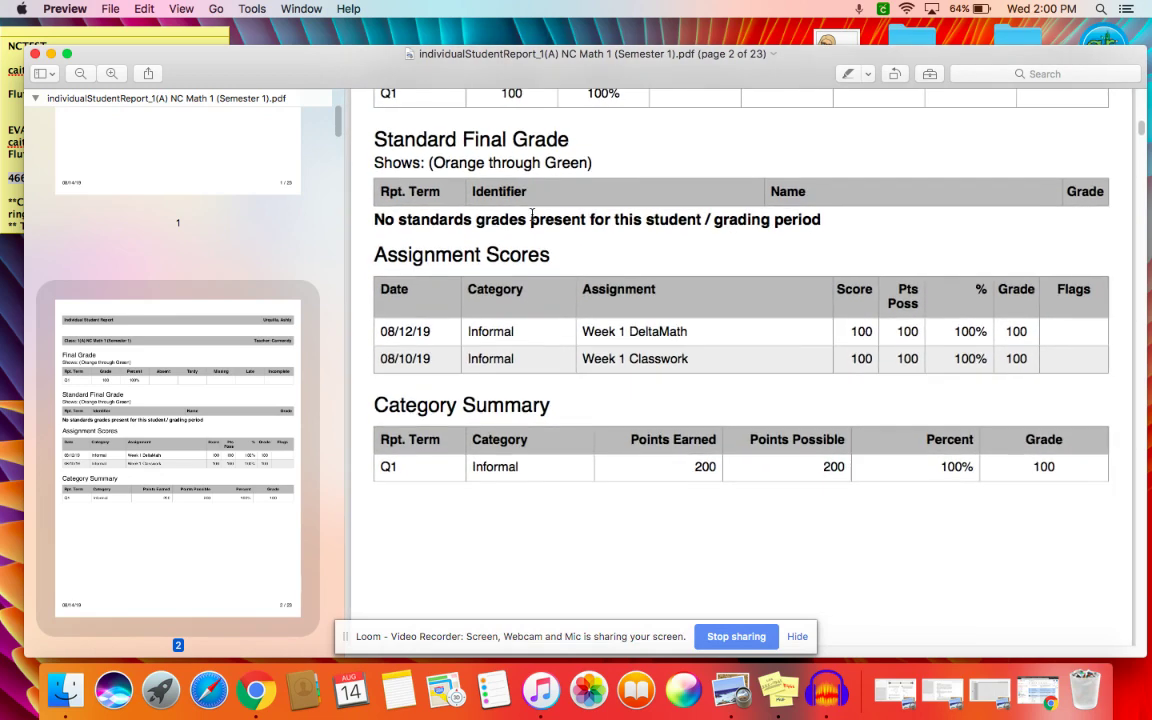
scroll(532, 214, up, 8)
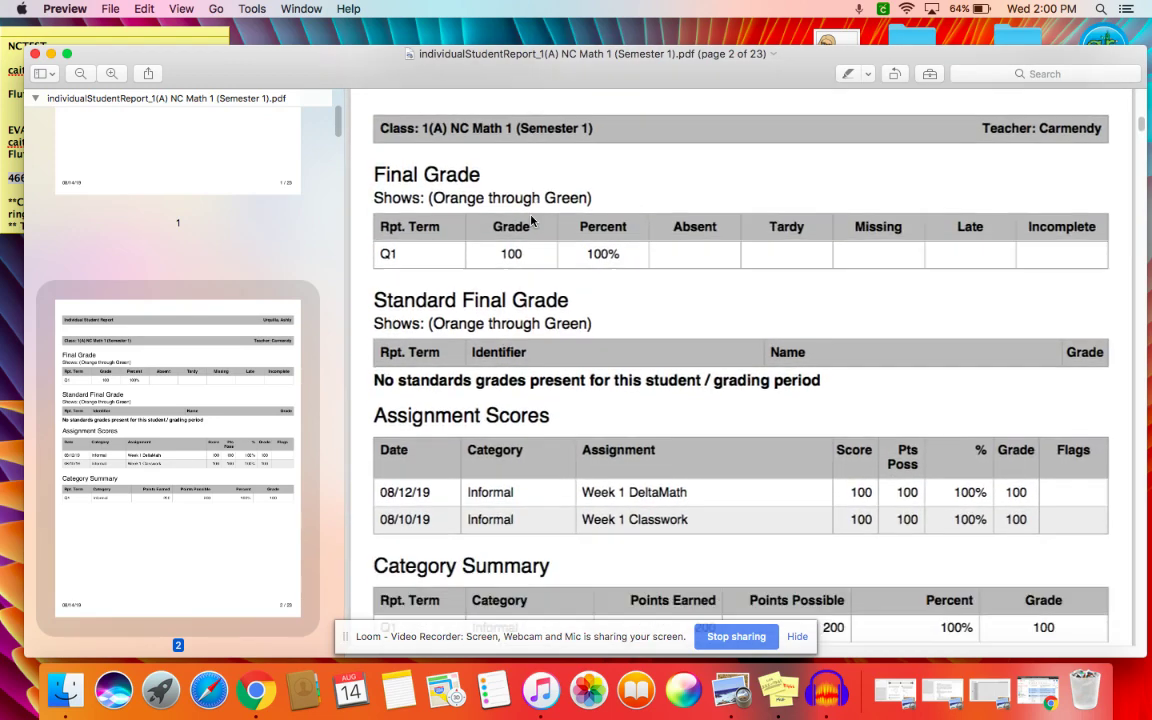
scroll(530, 233, up, 15)
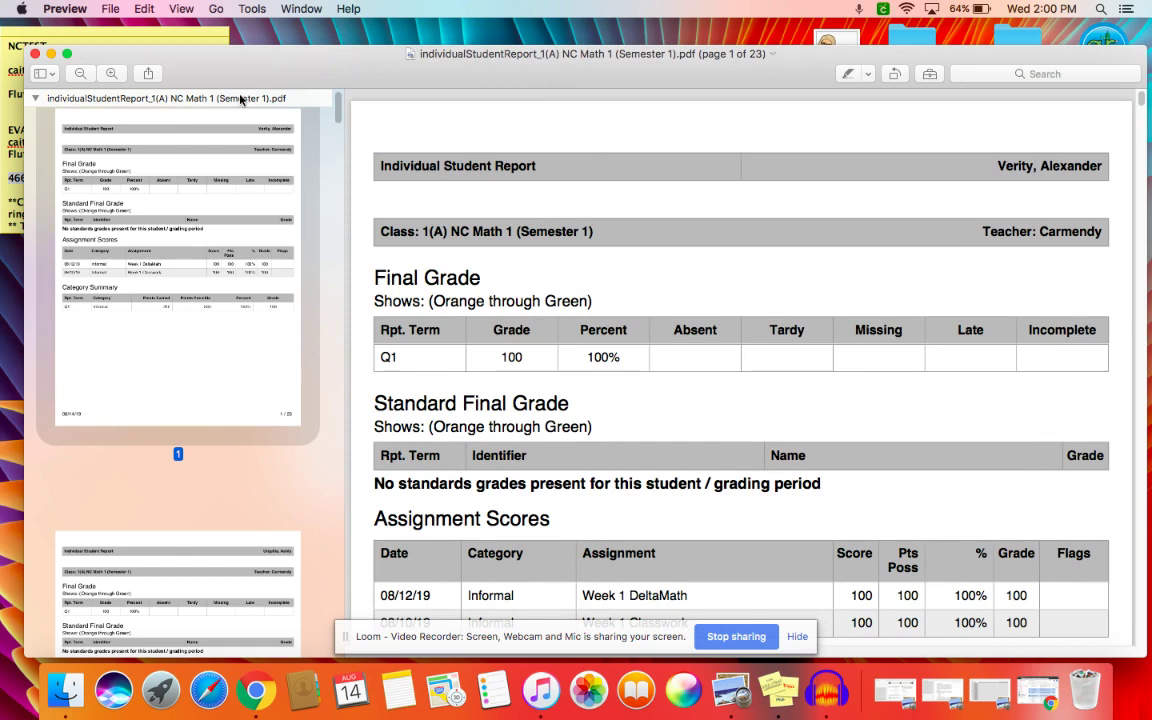
- Try the Print command on the 1(A) NC Math 1 report and close its PDF
click(110, 10)
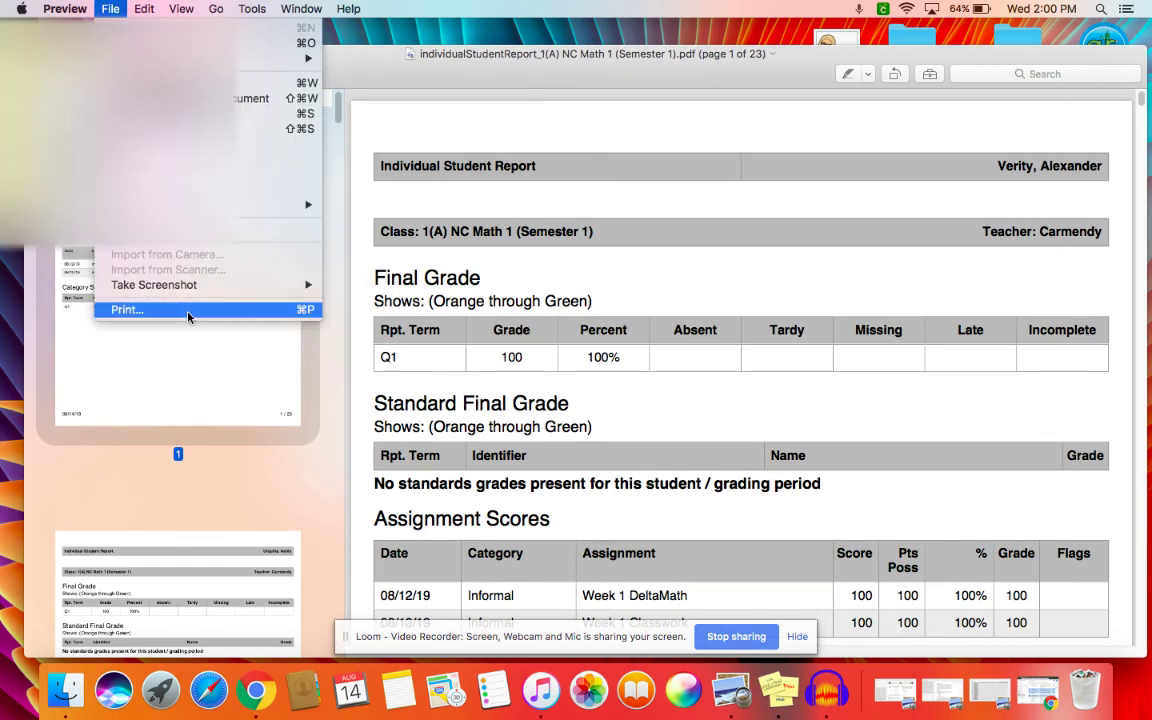
click(188, 312)
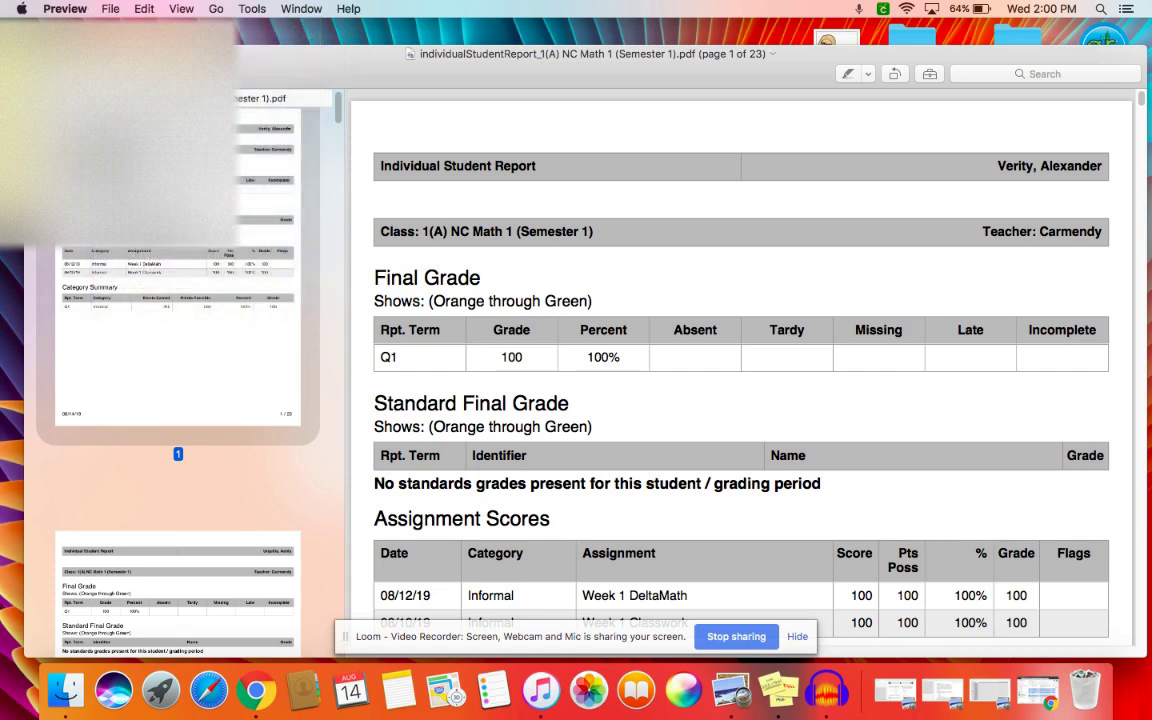
key(super+w)
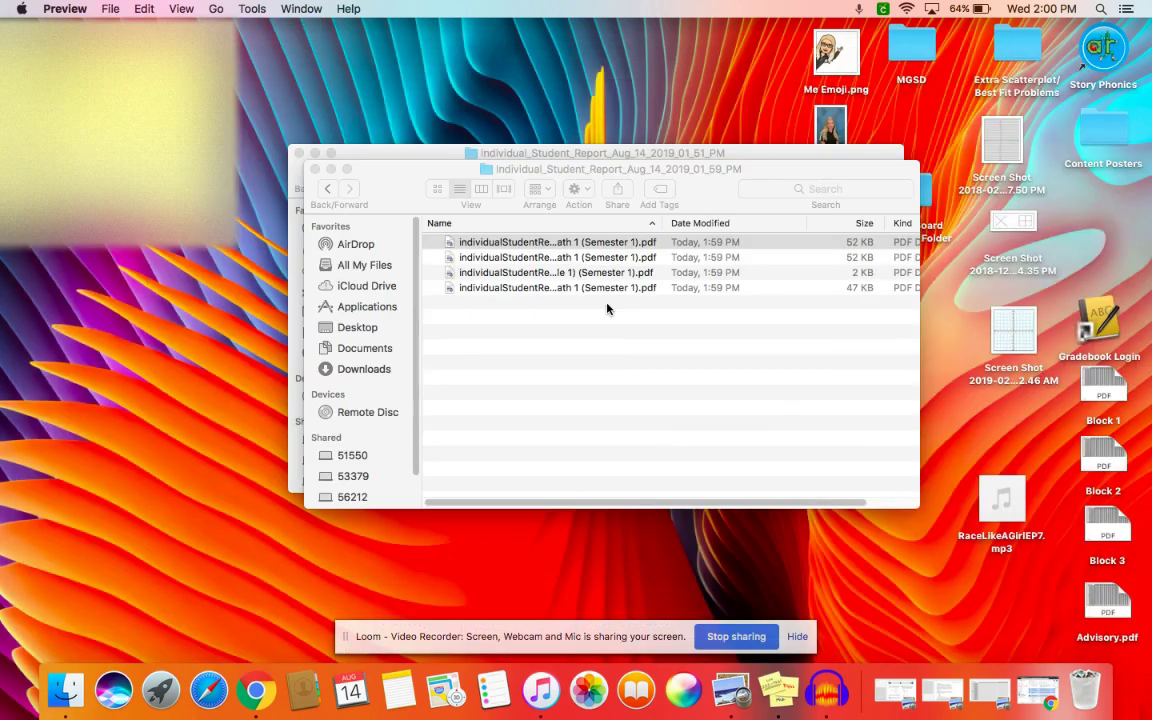
- Open the 2(A) Pre NC Math 1 (Semester 1) report PDF to view it and switch back to Google Chrome
click(632, 258)
double_click(632, 258)
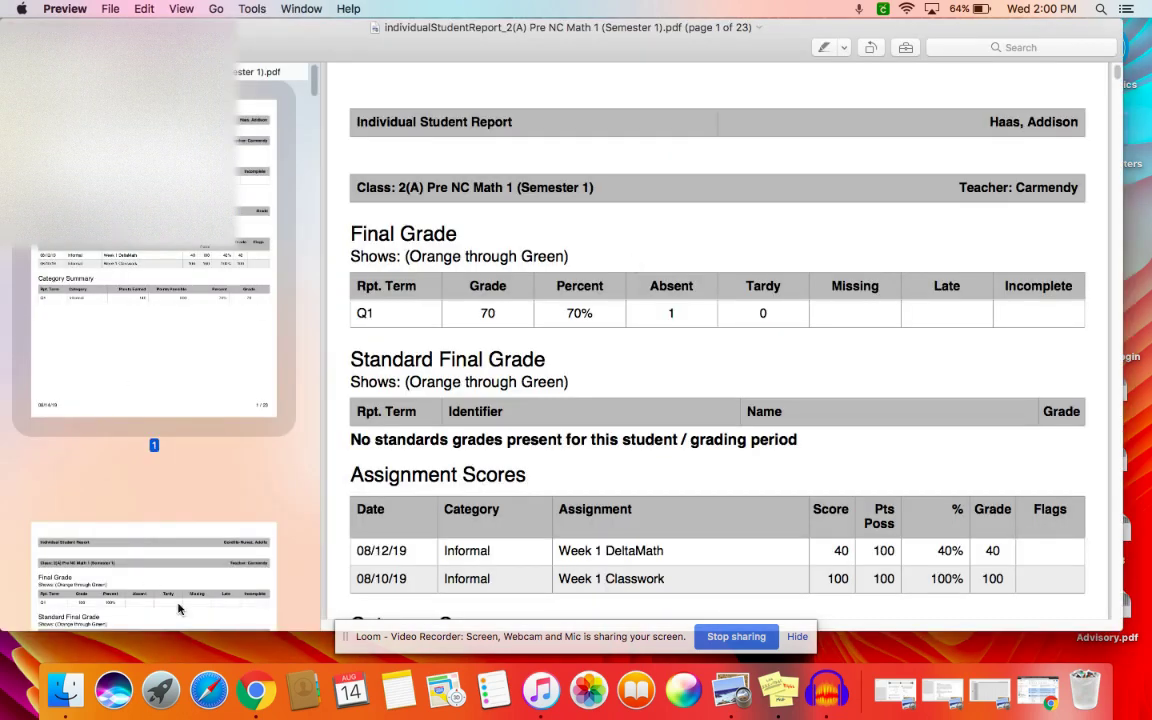
click(257, 690)
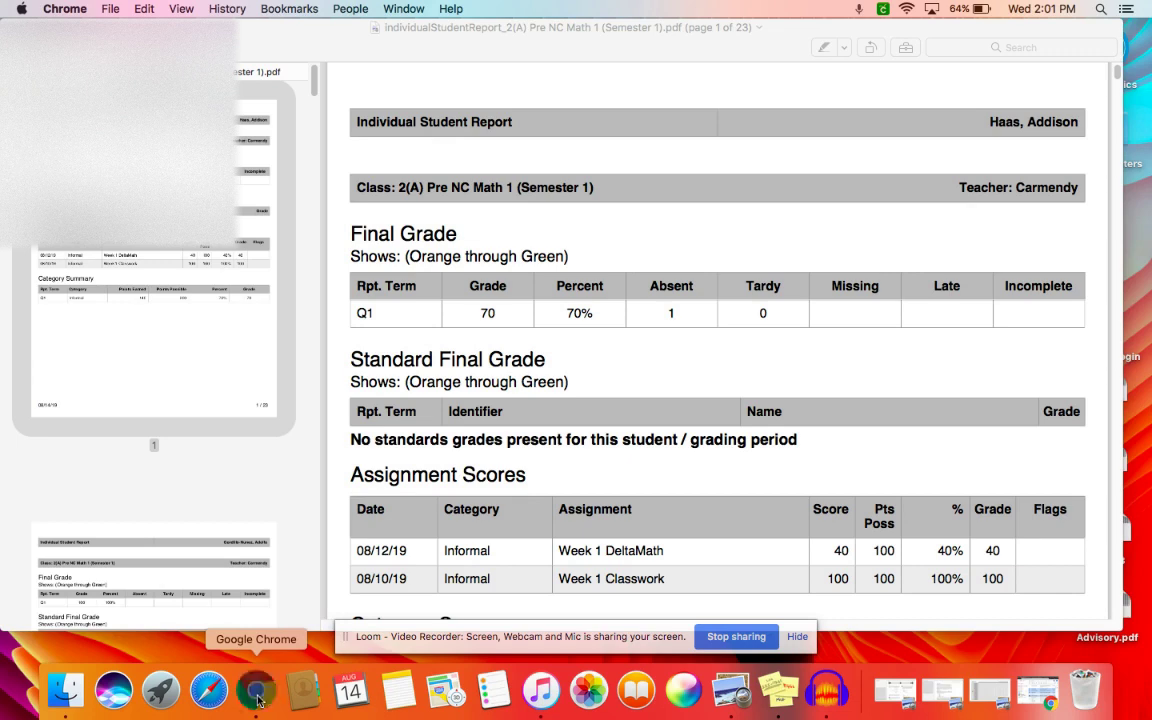